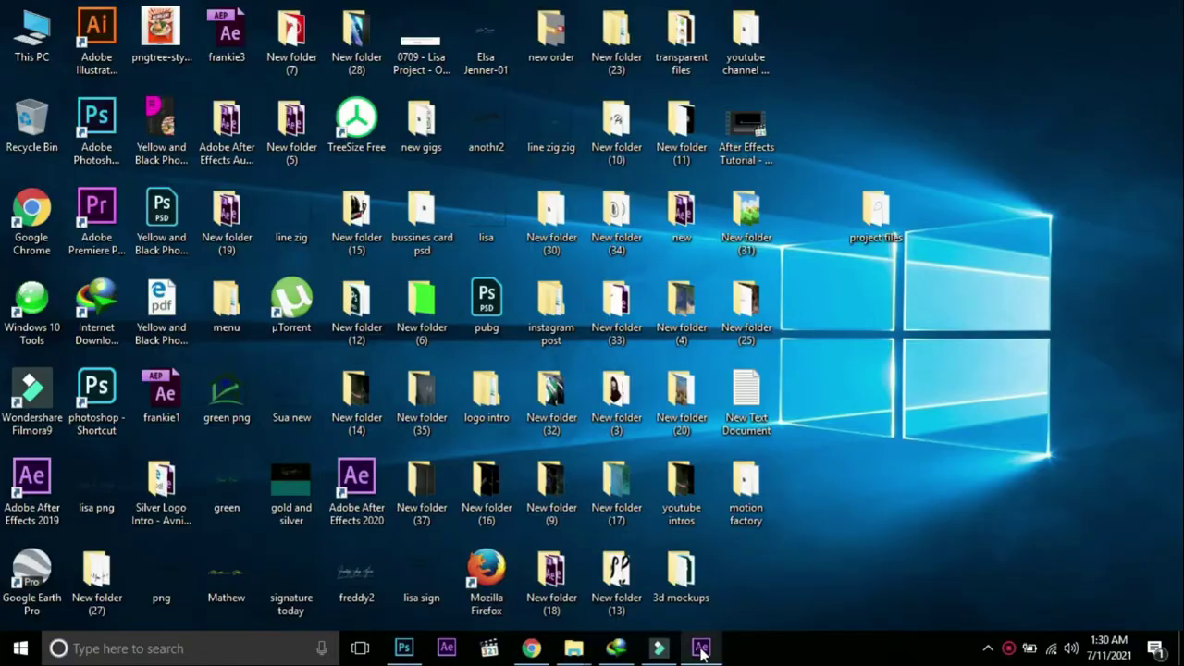
Create Comp 1 with the HDTV 1080 29.97 preset (1920×1080, ten seconds).
left_click(701, 649)
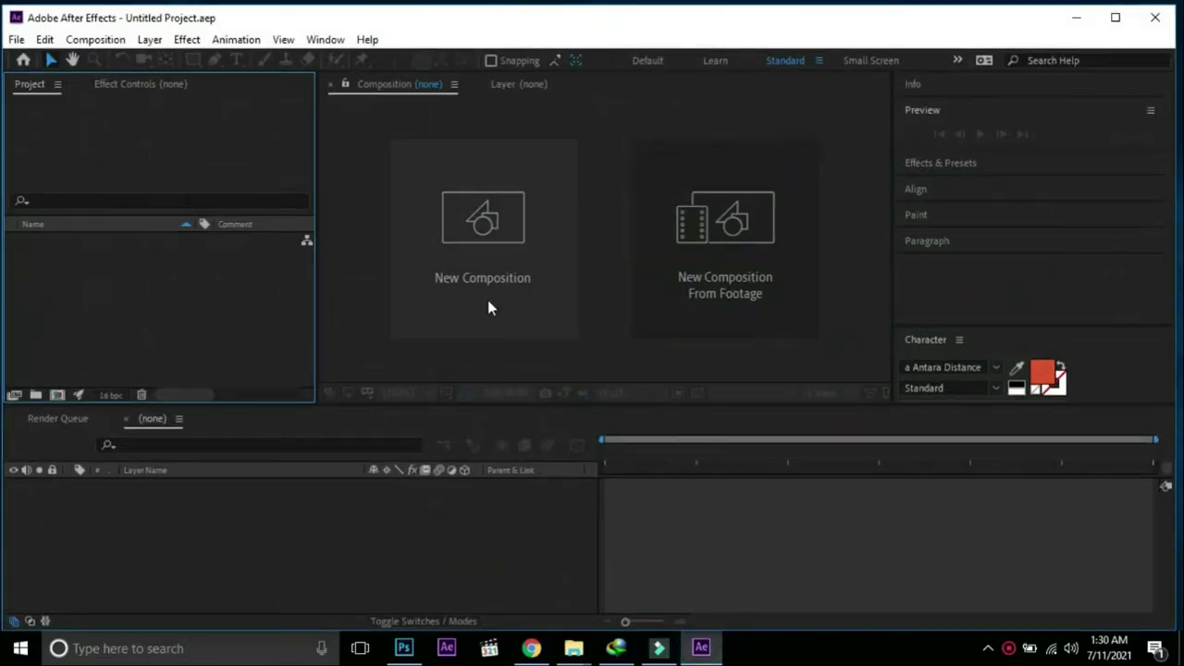
left_click(487, 302)
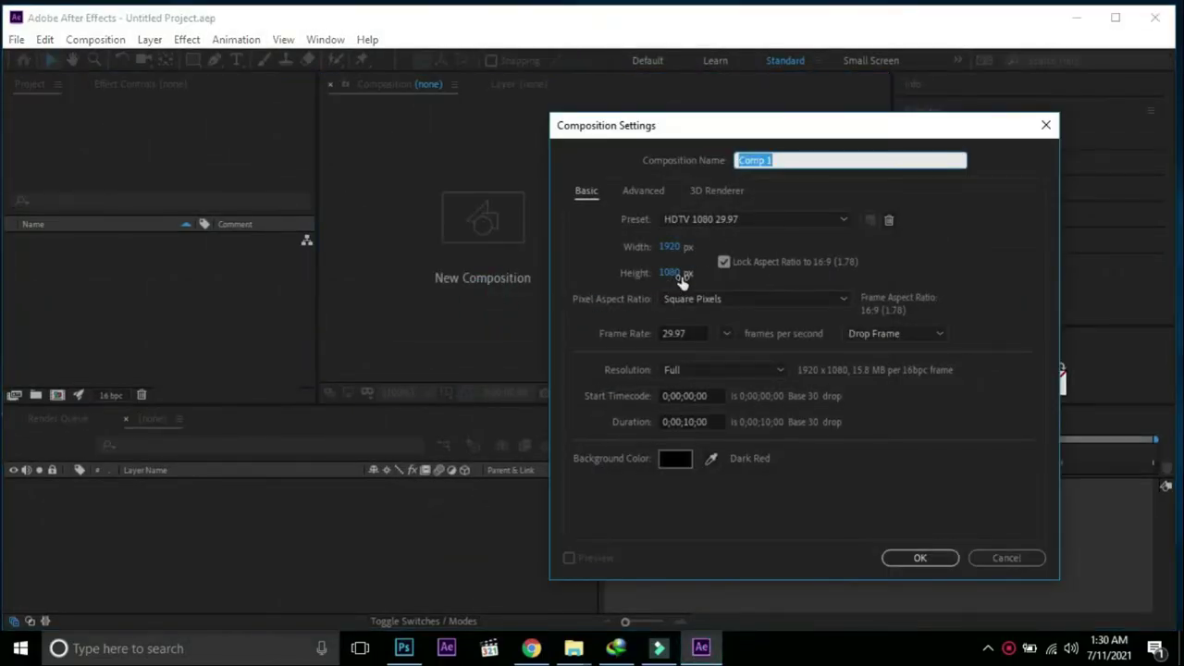
left_click(920, 559)
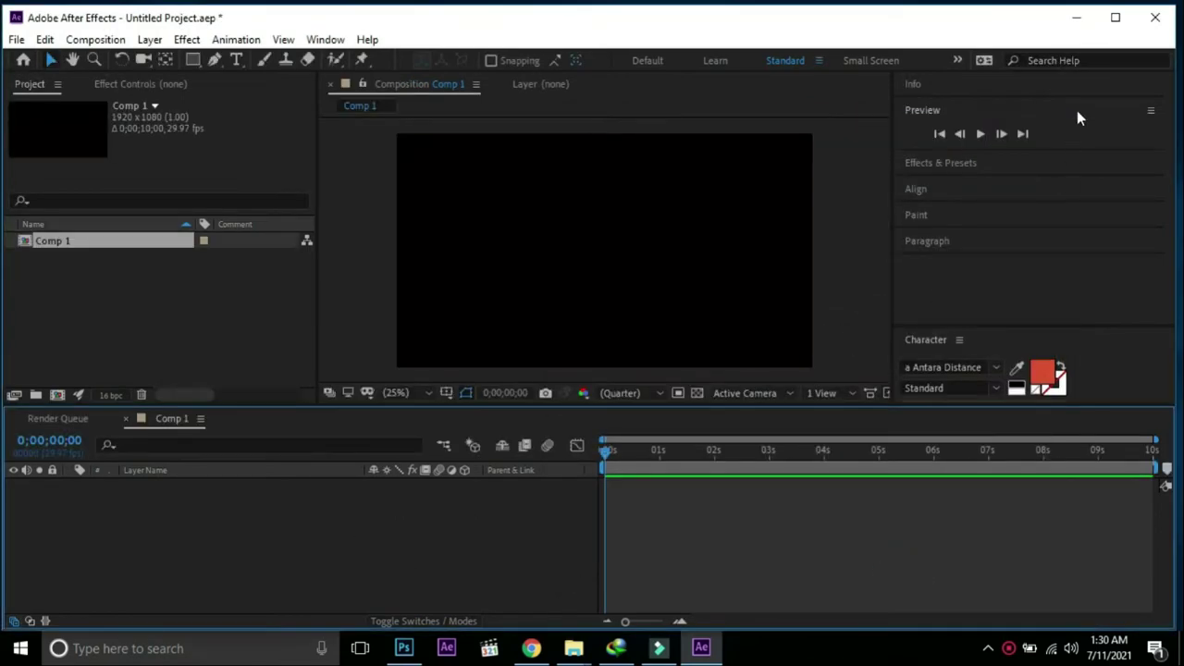
Import the Background, bee body, wing1 and wing2 images from the desktop project files folder.
left_click(1083, 17)
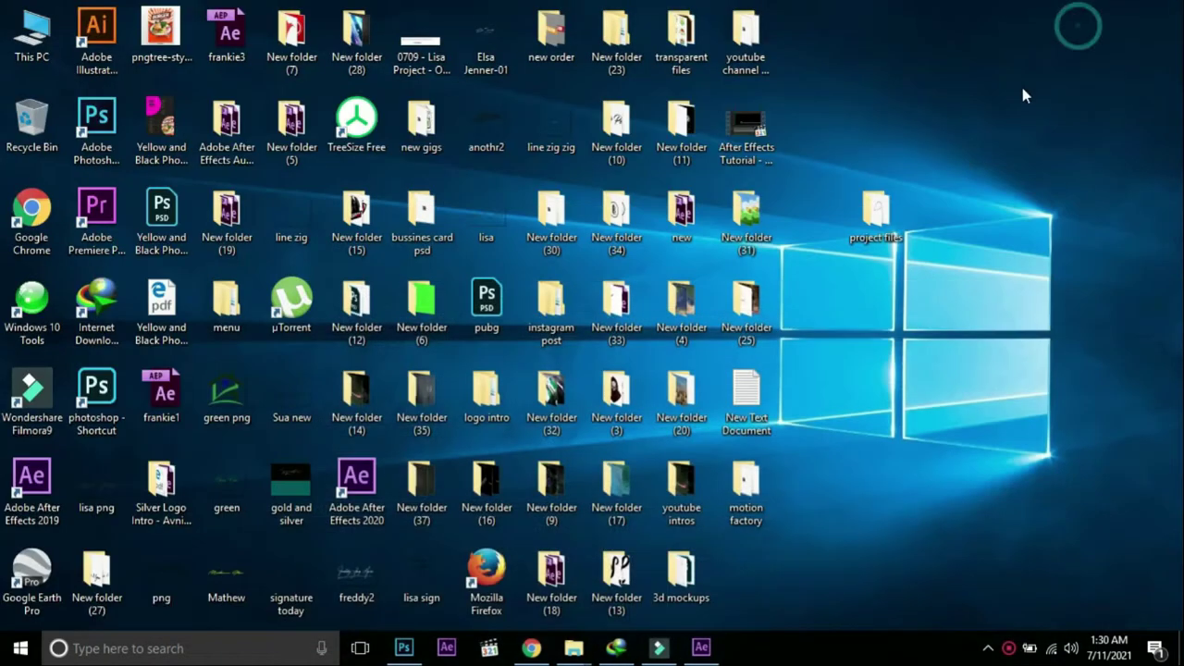
double_click(872, 227)
mouse_move(351, 238)
left_mouse_down()
mouse_move(703, 188)
mouse_move(683, 580)
mouse_move(215, 326)
left_mouse_up()
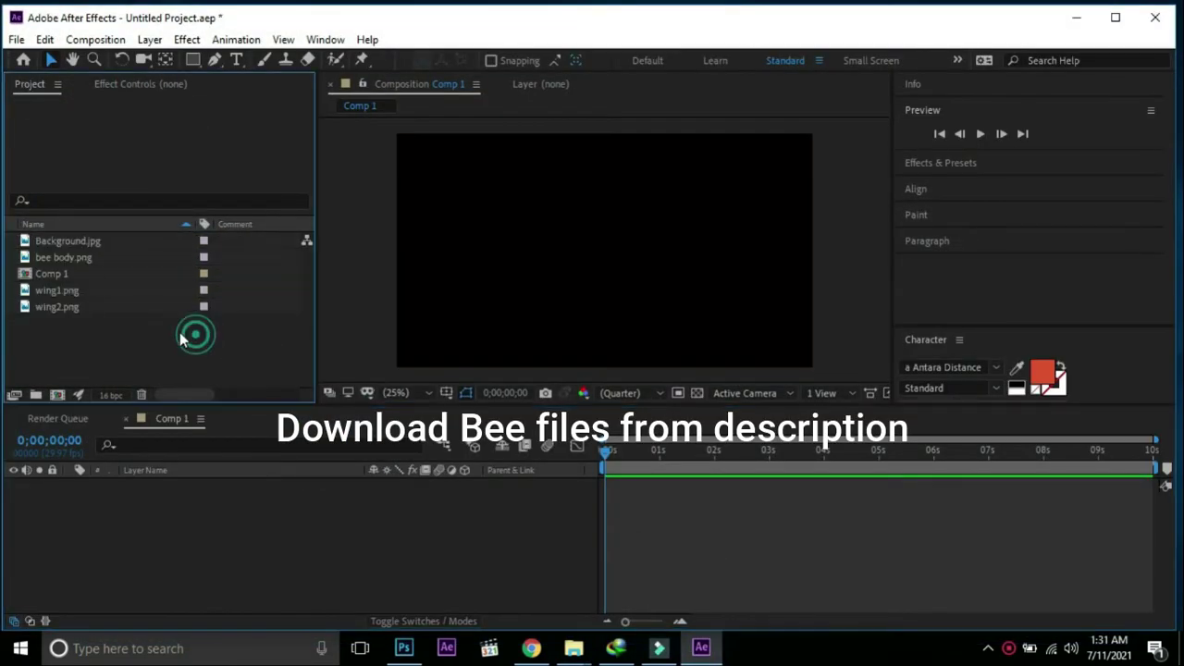
Add Background.jpg to Comp 1 and scale it to 158% to fill the frame.
left_click_drag(62, 241, 256, 509)
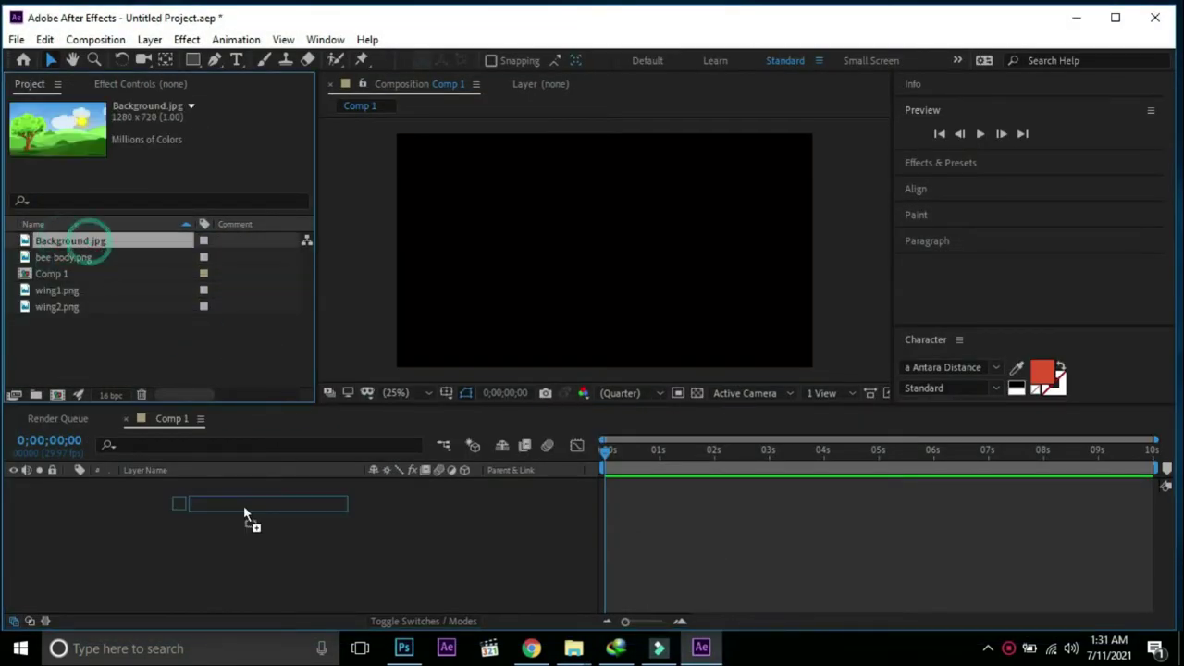
key("s")
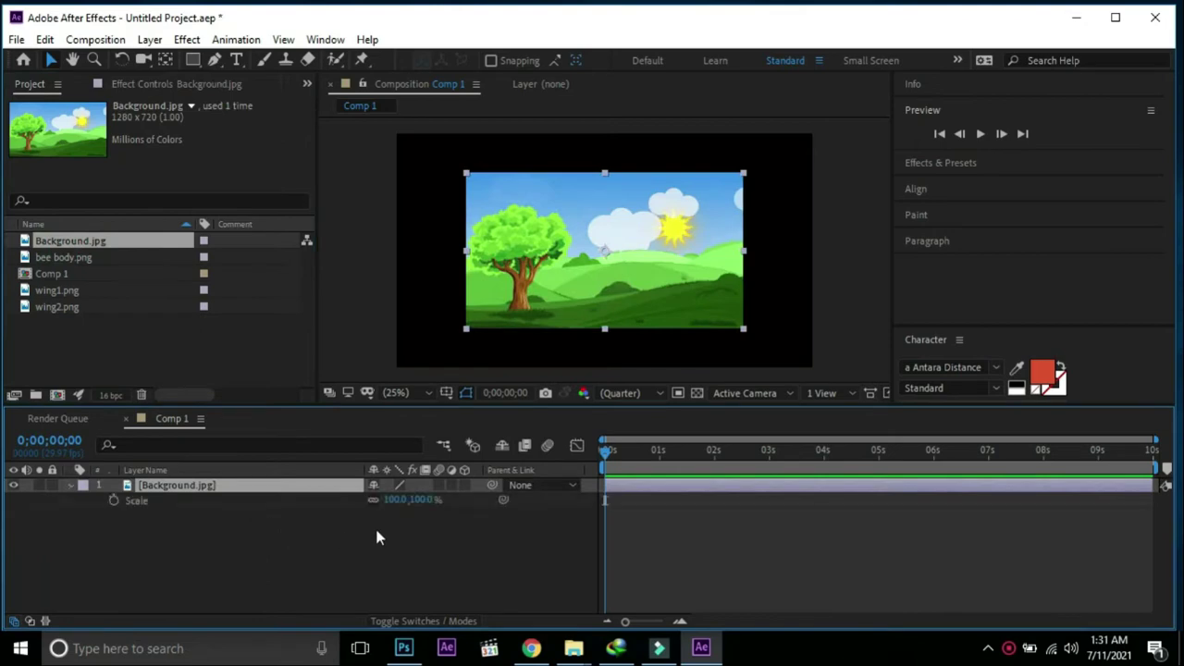
left_click_drag(395, 501, 394, 546)
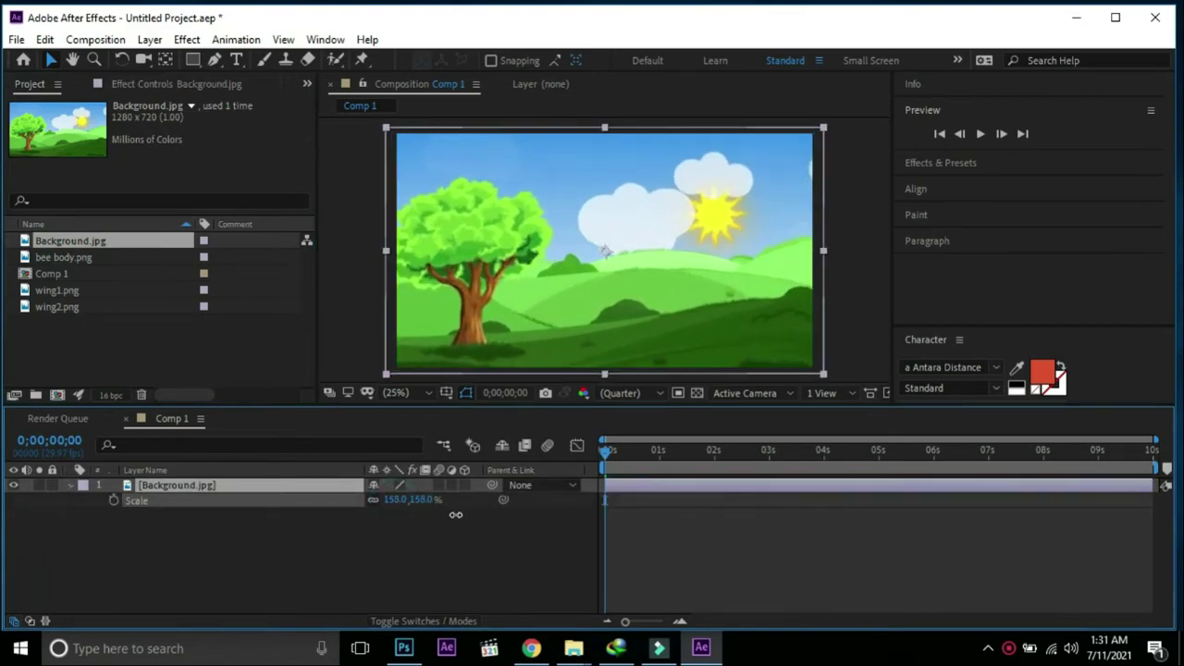
left_click(71, 354)
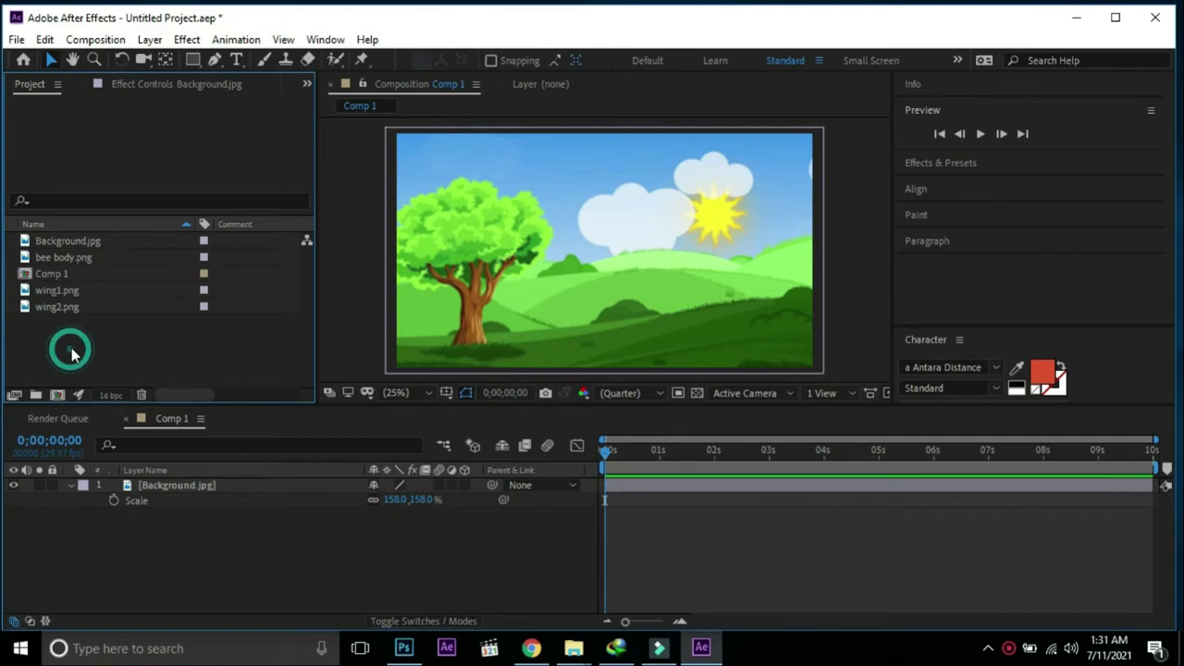
Add bee body.png, wing1.png and wing2.png as layers above the background.
left_click(78, 260)
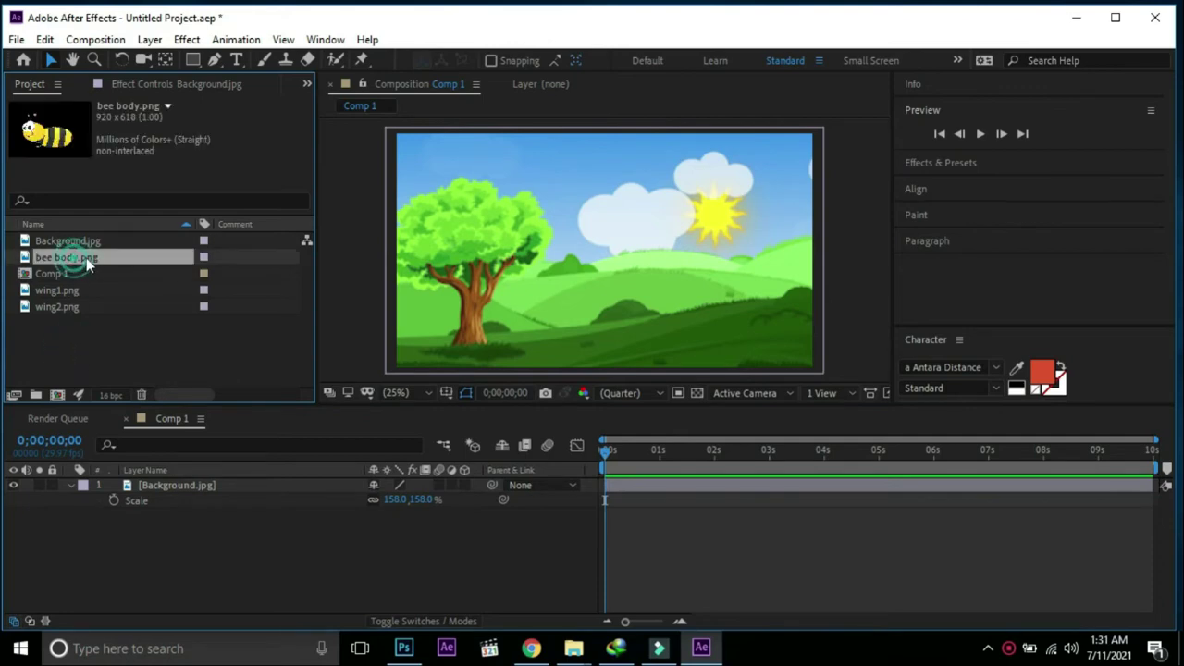
left_click_drag(93, 256, 184, 481)
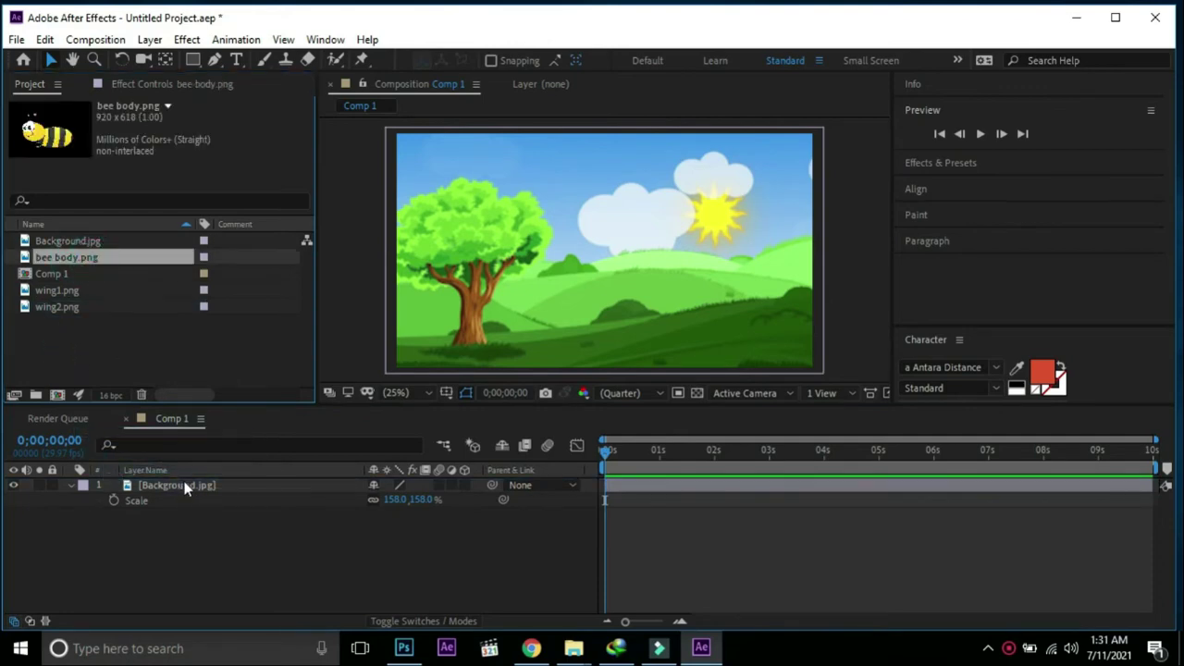
left_click(128, 345)
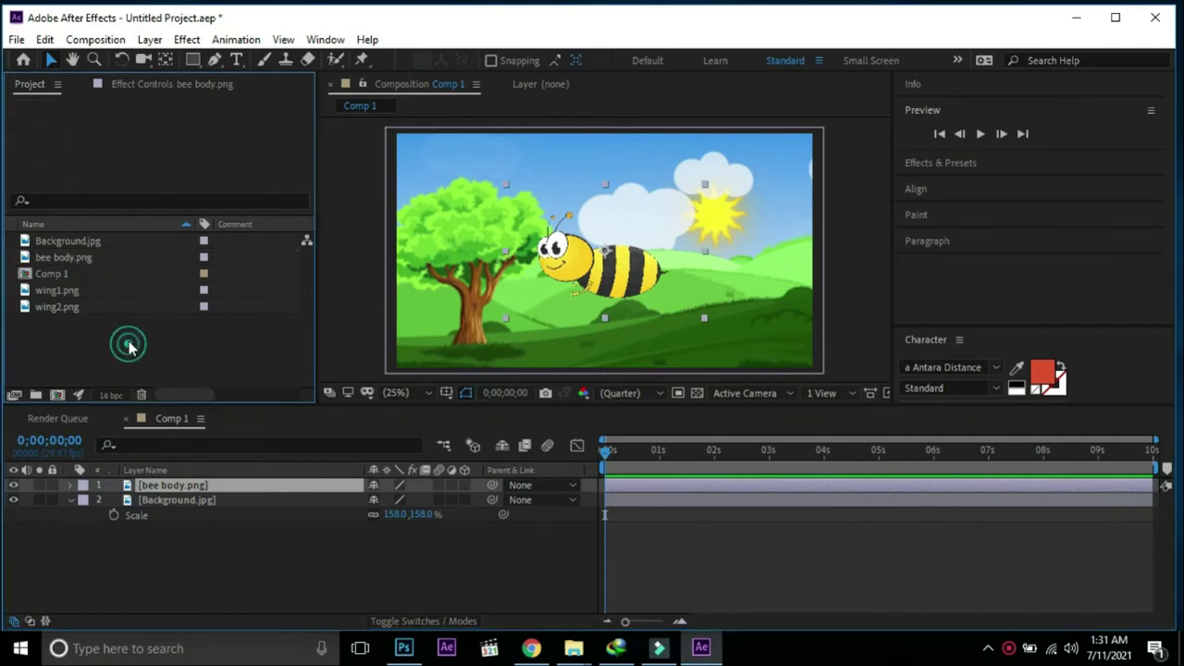
left_click_drag(69, 290, 178, 481)
left_click(81, 305)
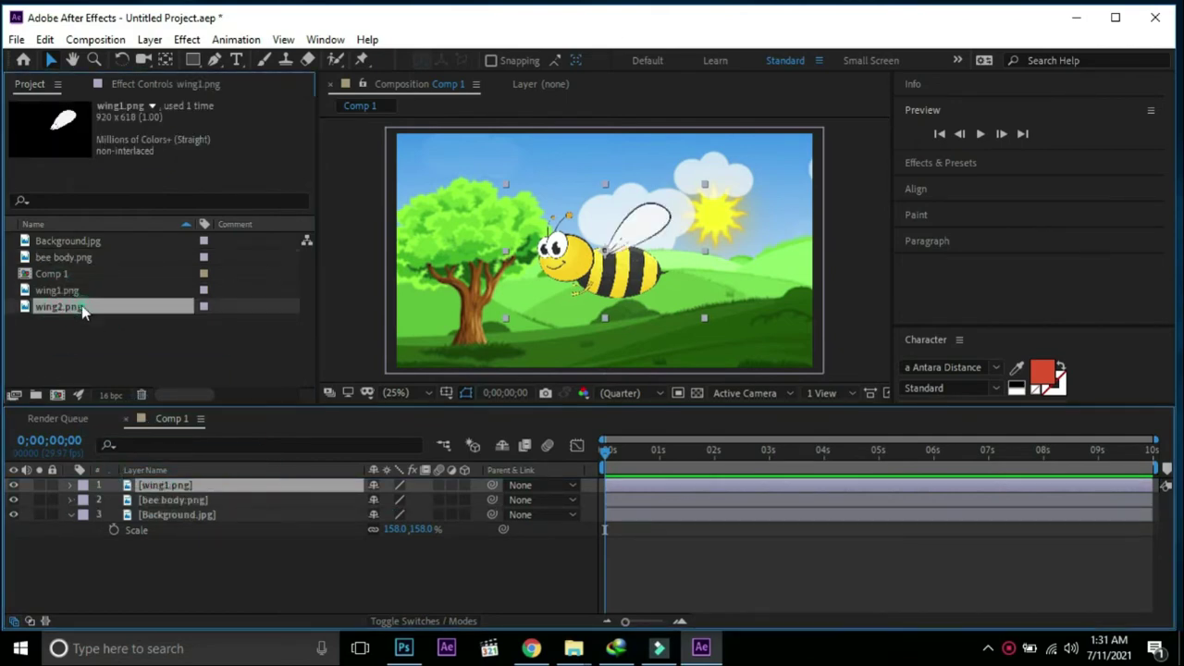
left_click_drag(103, 312, 164, 481)
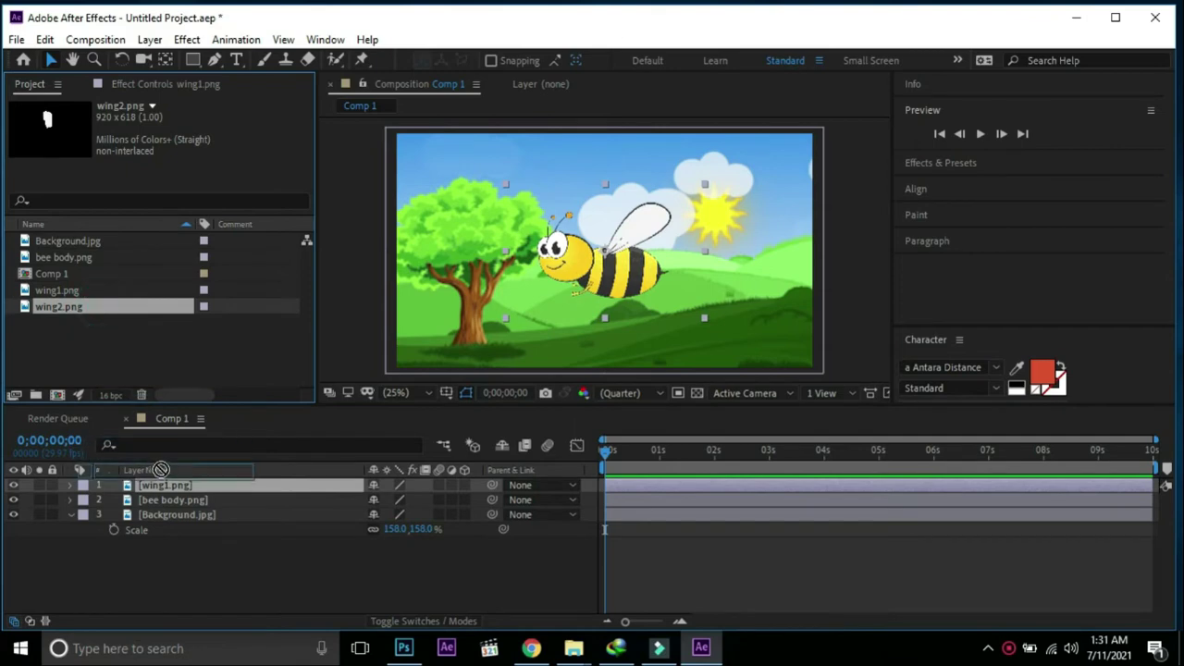
left_click(196, 578)
Parent wing1 and wing2 to bee body.png, then move the bee right over the hills.
left_click(184, 515)
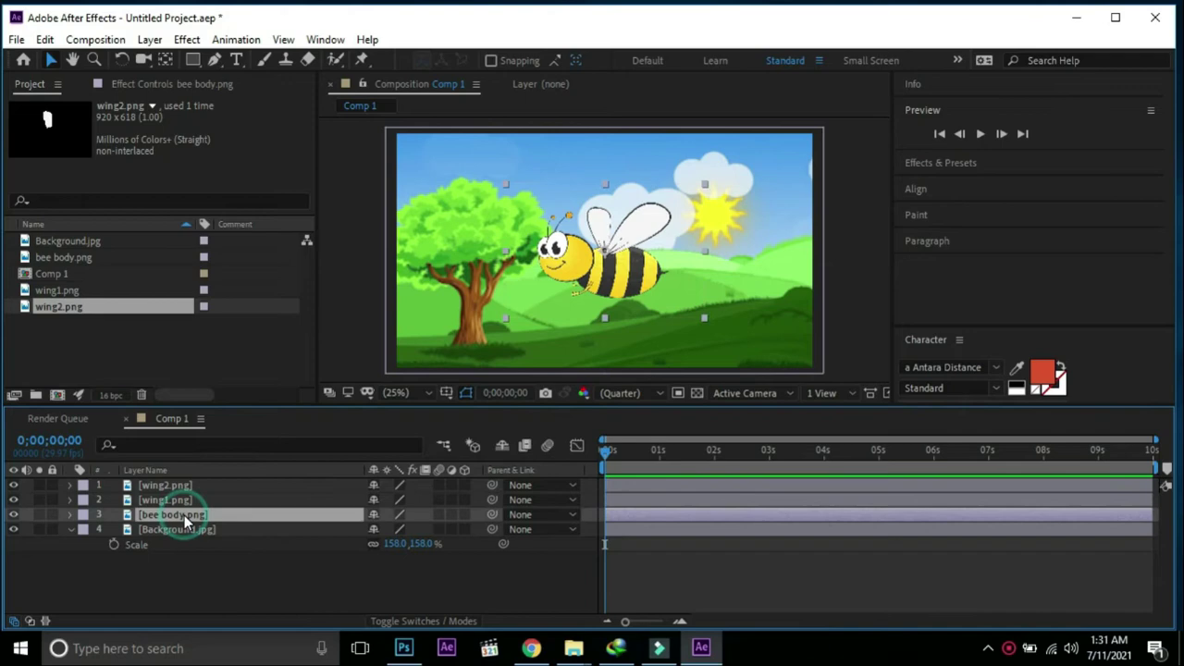
left_click_drag(493, 500, 298, 513)
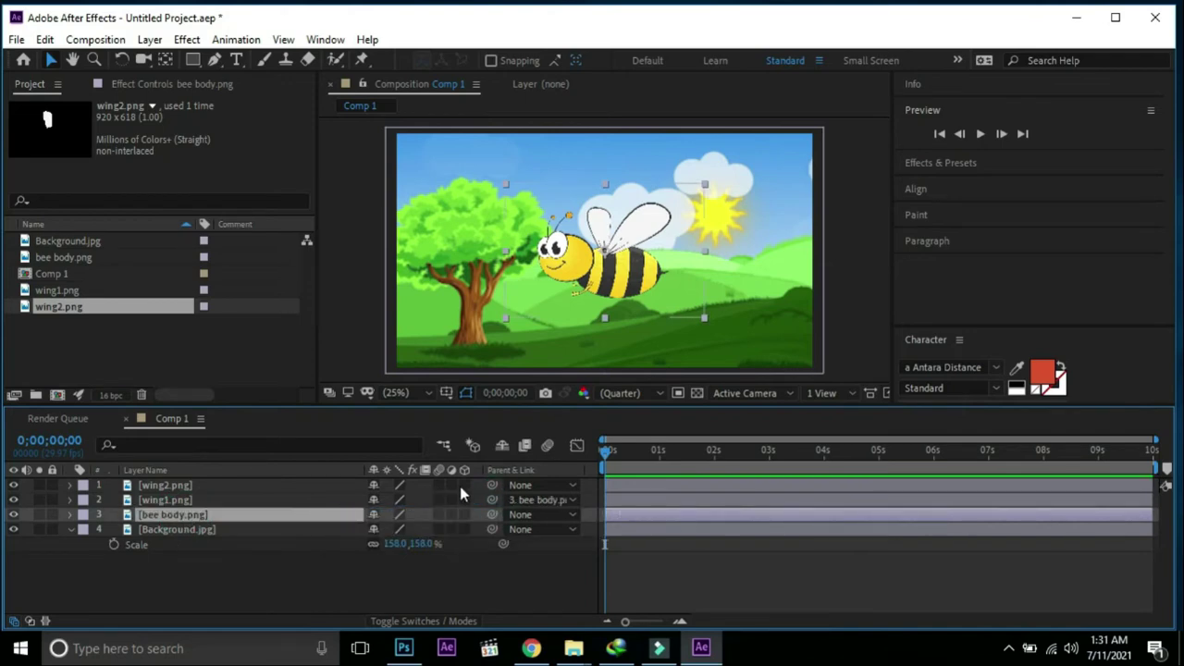
left_click_drag(493, 487, 285, 515)
left_click(233, 515)
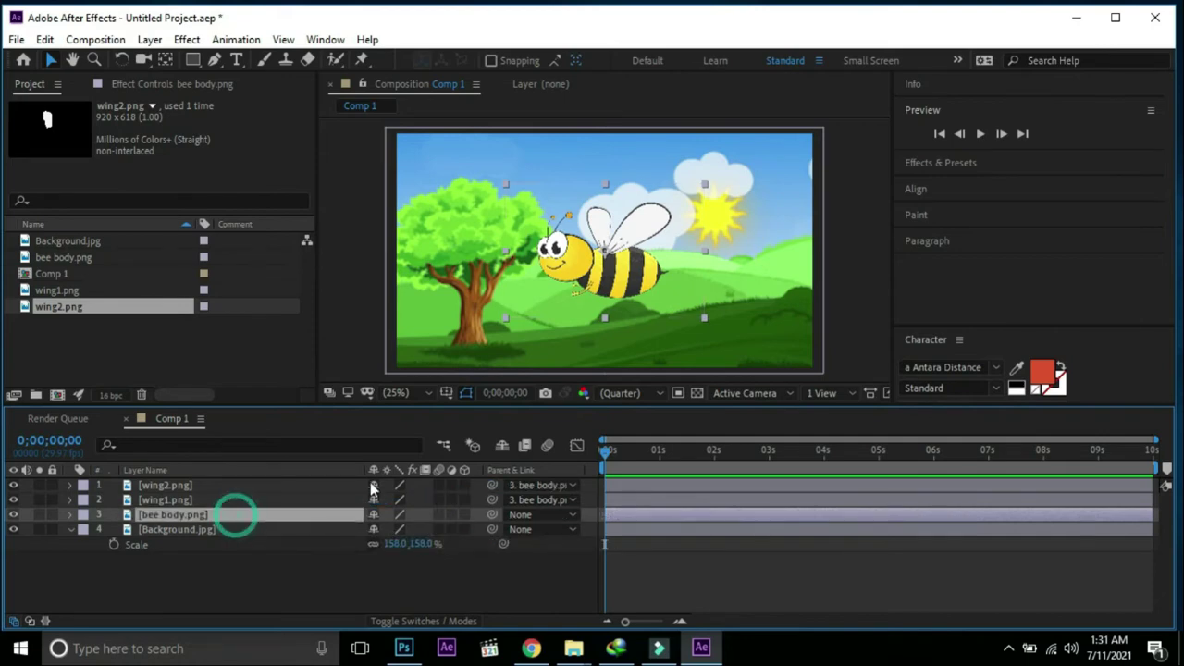
mouse_move(609, 283)
left_mouse_down()
mouse_move(535, 294)
mouse_move(760, 305)
left_mouse_up()
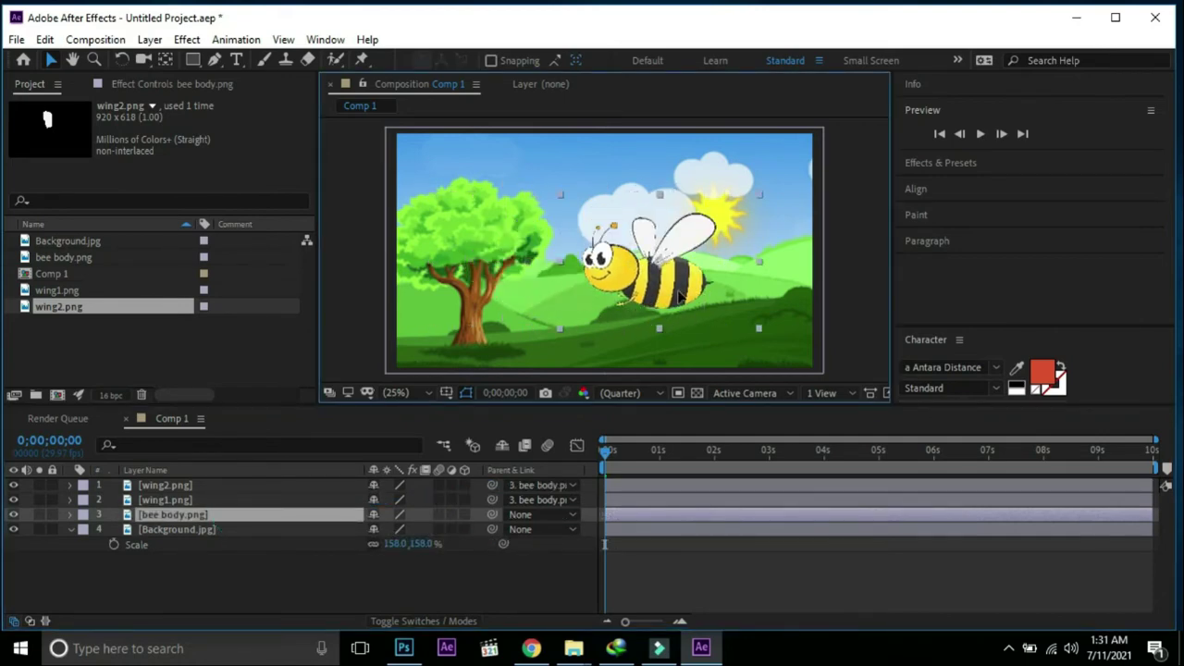
Scale bee body to 63% and shift the bee right, just below the sun.
left_click(231, 515)
key("s")
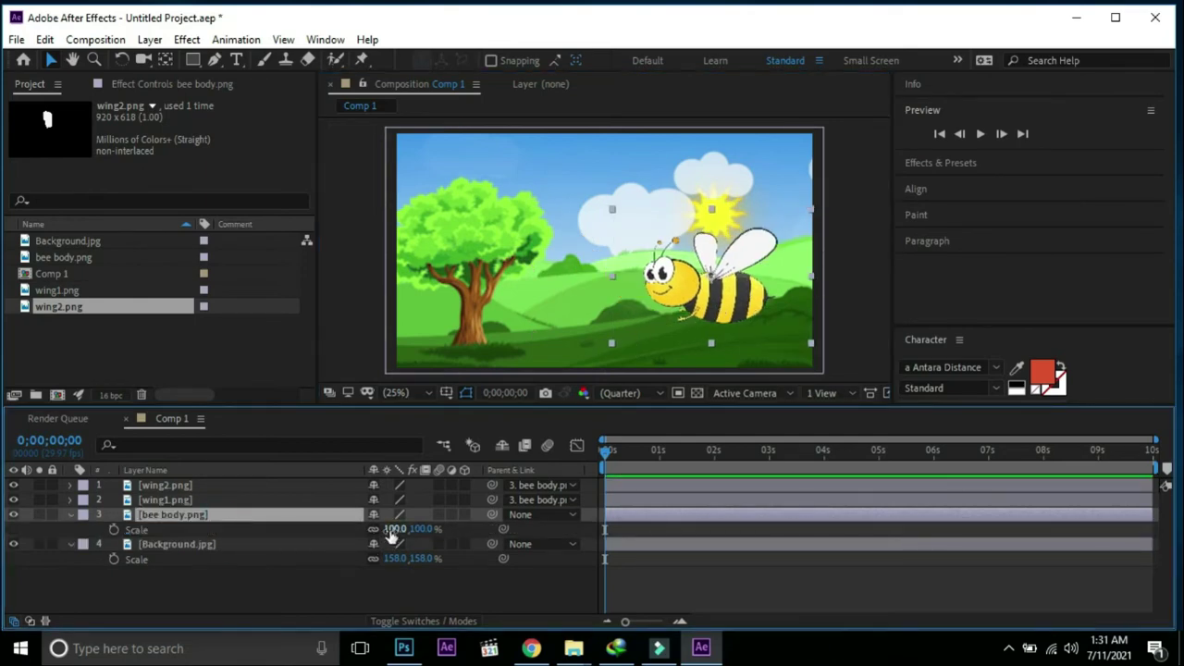
left_click_drag(393, 528, 358, 530)
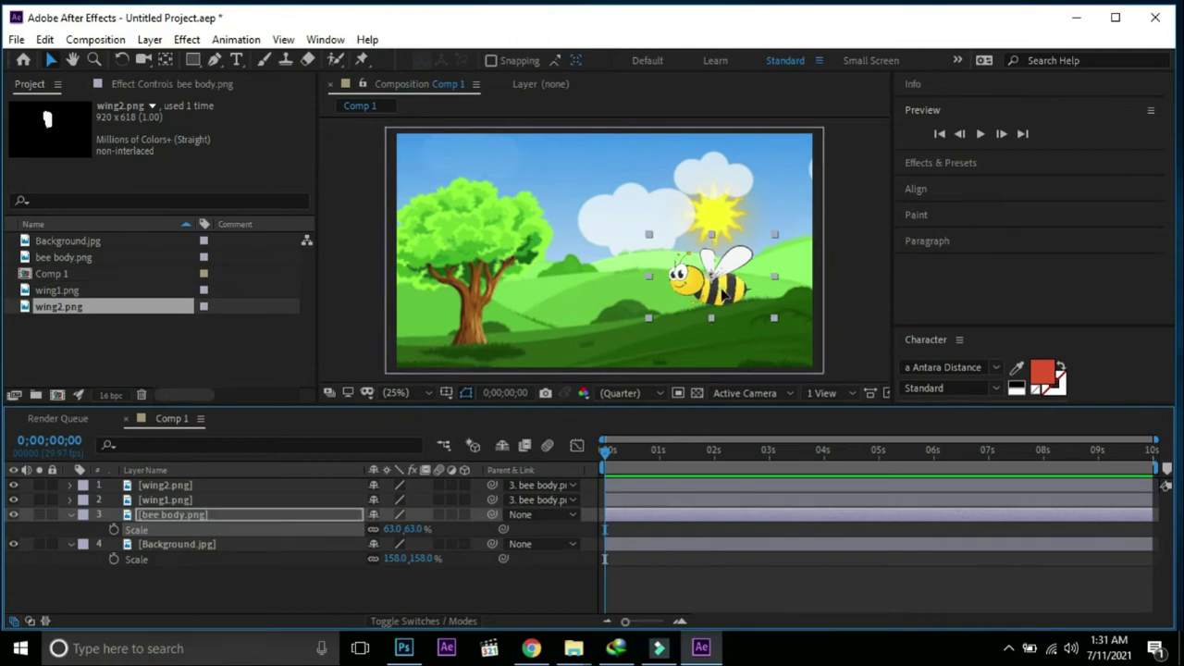
left_click_drag(724, 292, 766, 292)
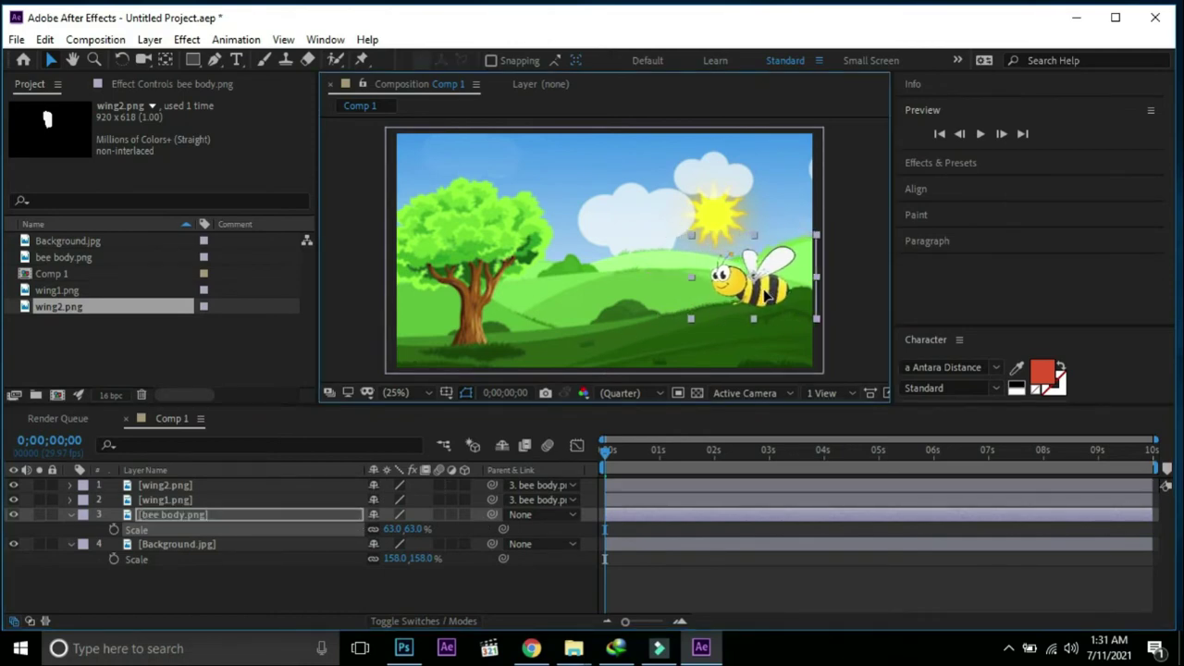
left_click(194, 515)
left_click(70, 514)
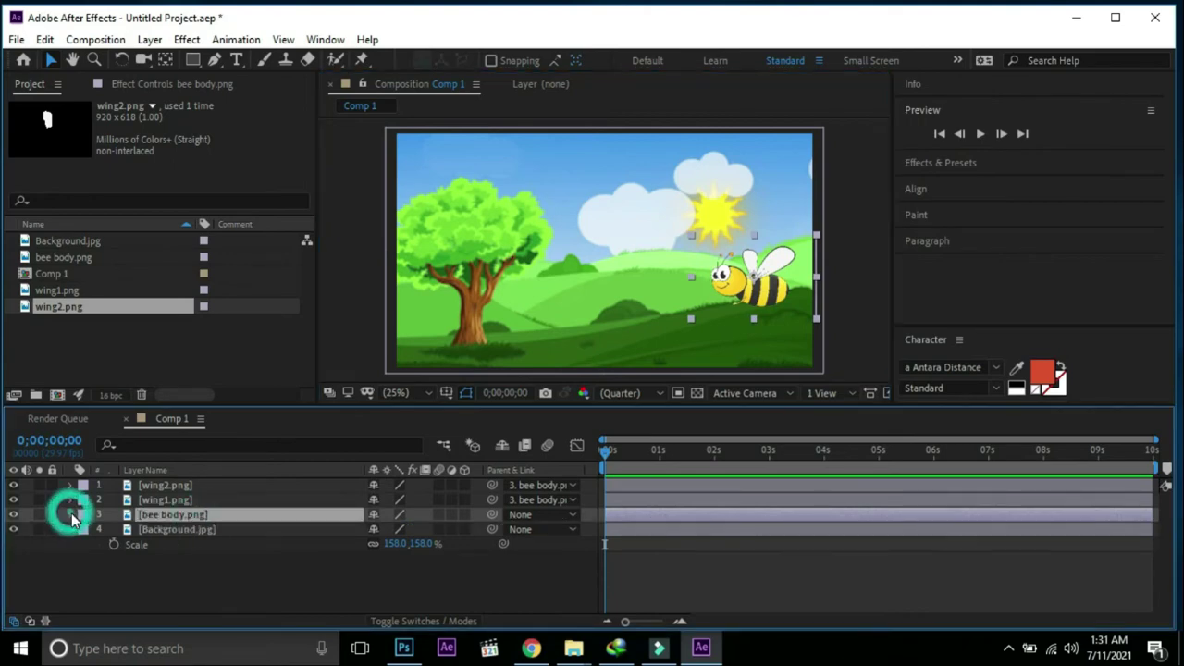
Add a wiggle(100,50) expression to wing1's Rotation property.
left_click(166, 500)
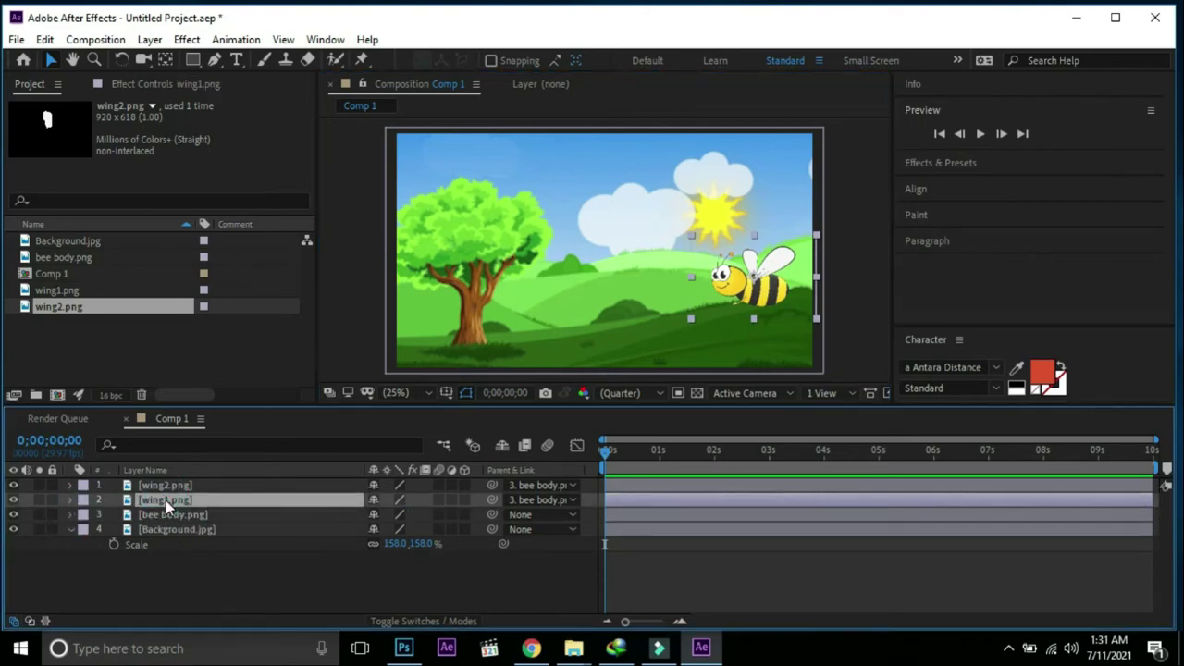
key("r")
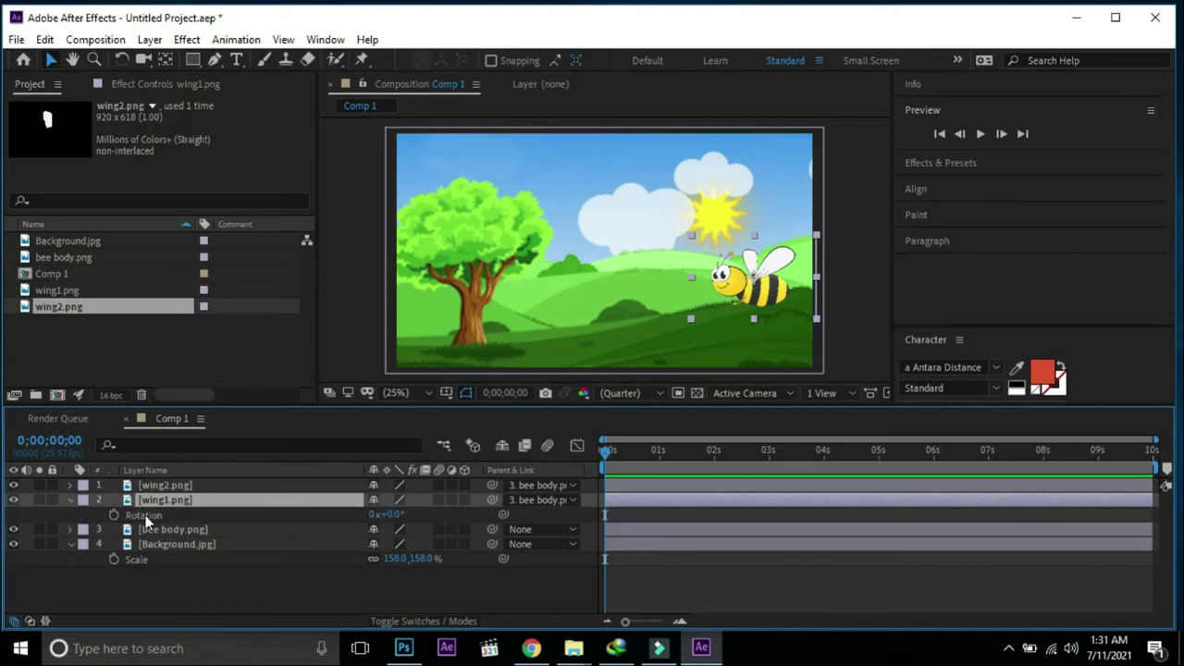
left_click(112, 515, "alt")
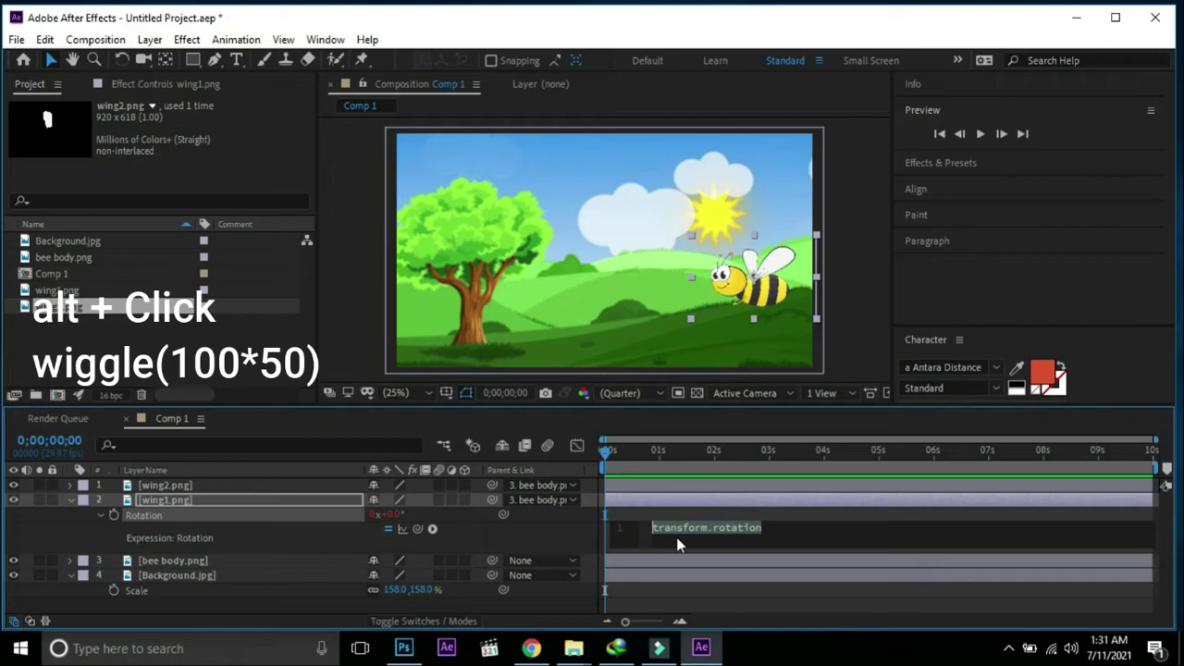
type("wiggle")
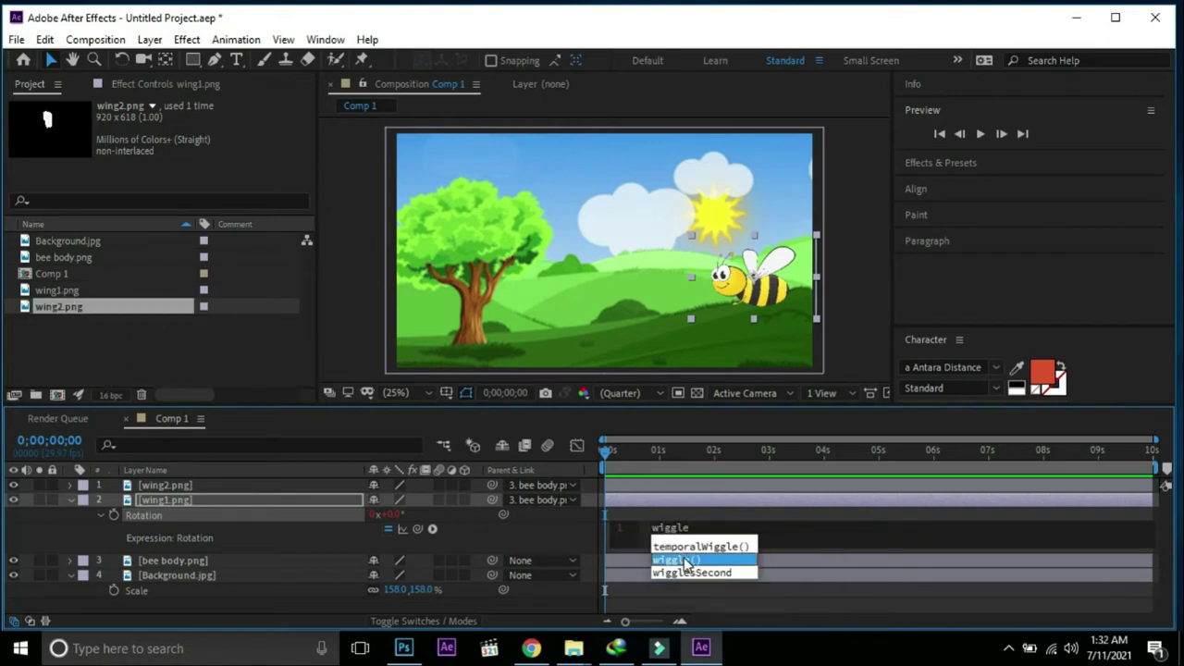
left_click(685, 561)
type("100,50)")
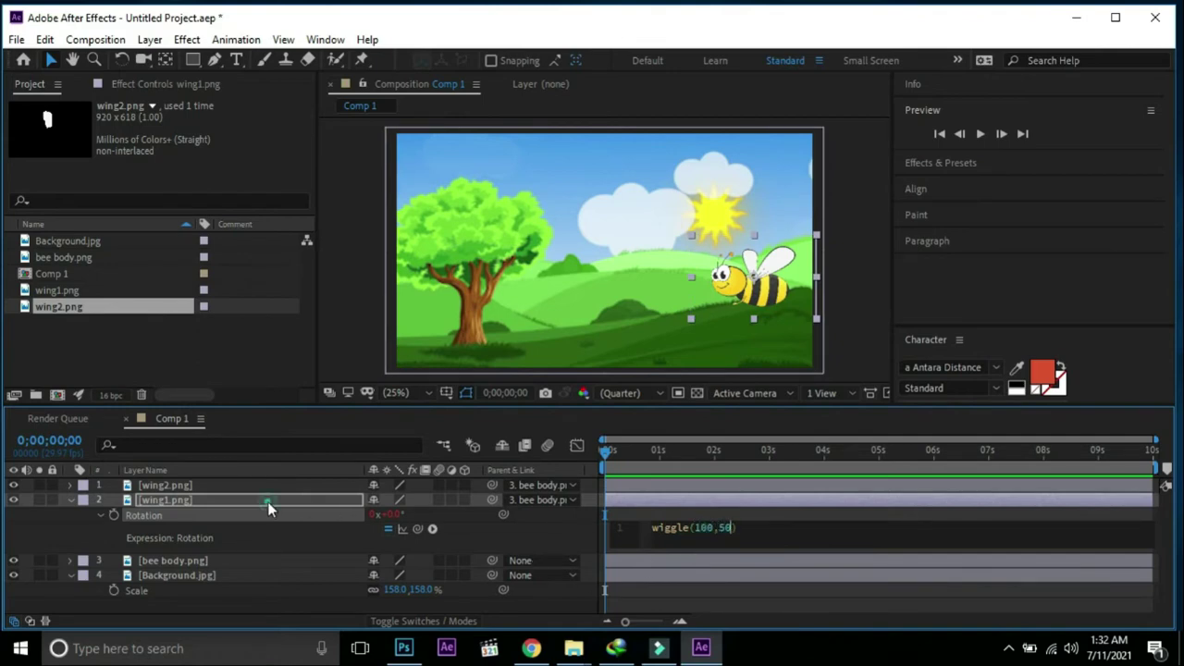
left_click(268, 502)
Give wing2's Rotation the same wiggle(100,50) expression.
left_click(70, 501)
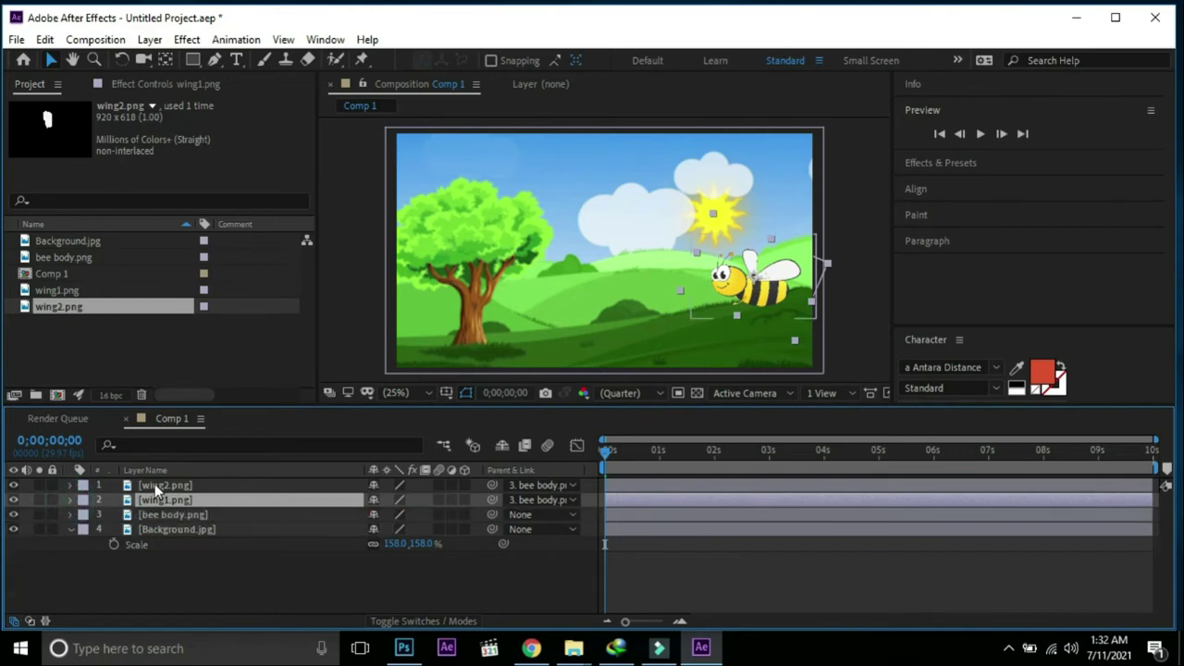
left_click(154, 485)
key("r")
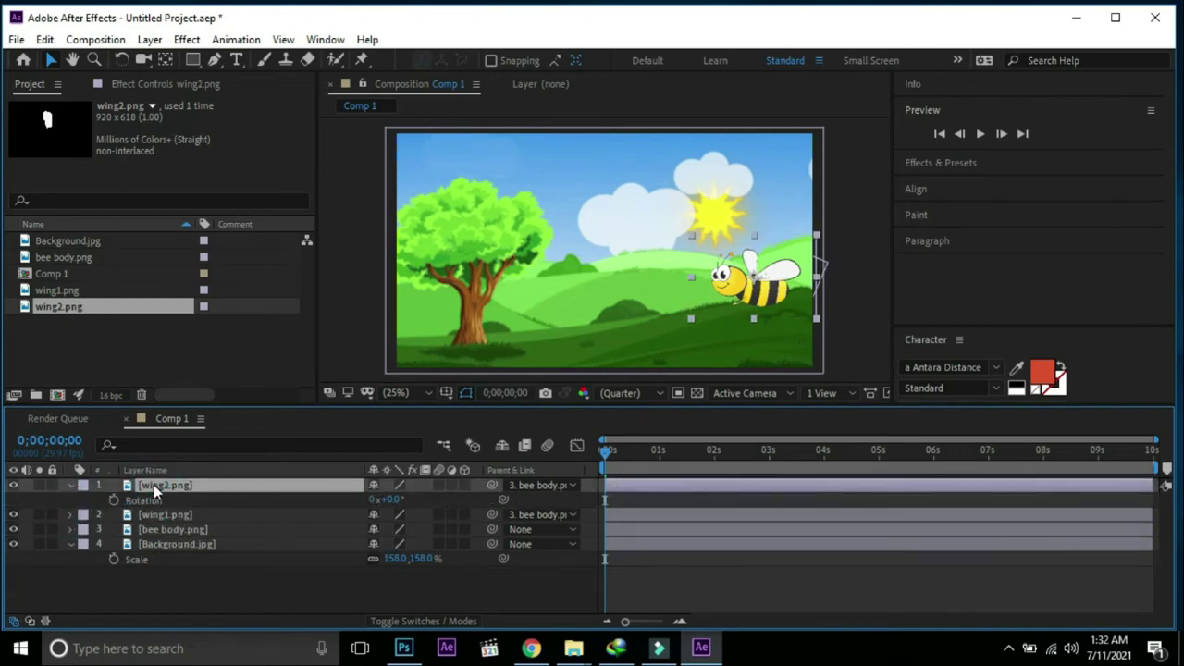
left_click(113, 500, "alt")
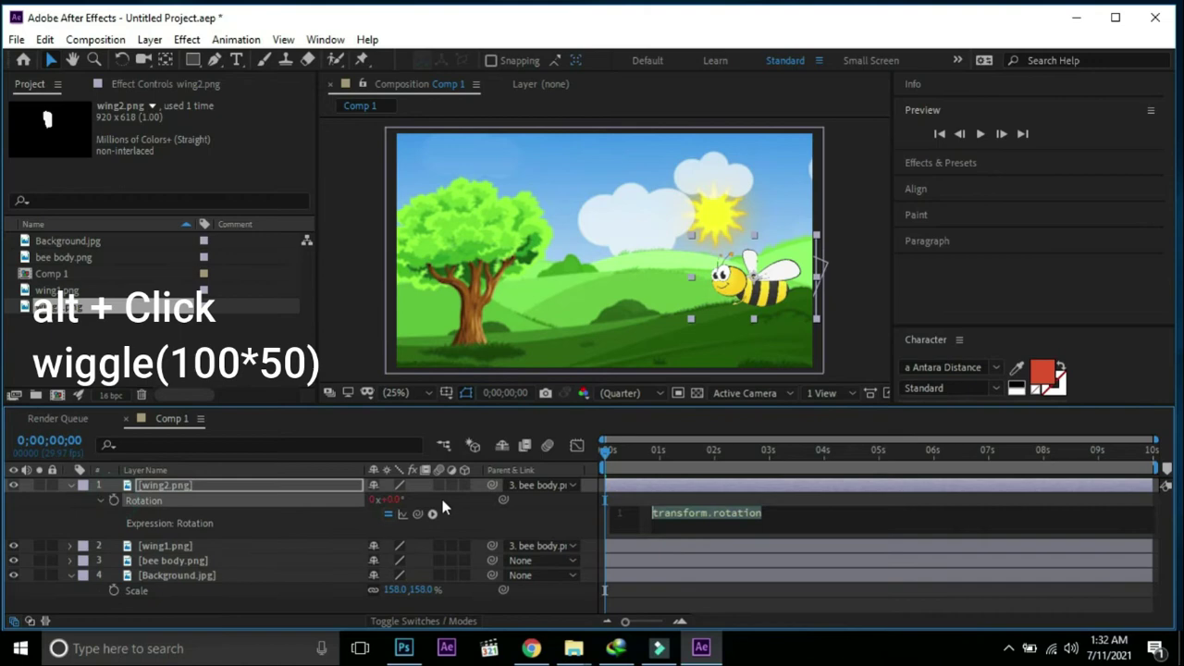
type("wi")
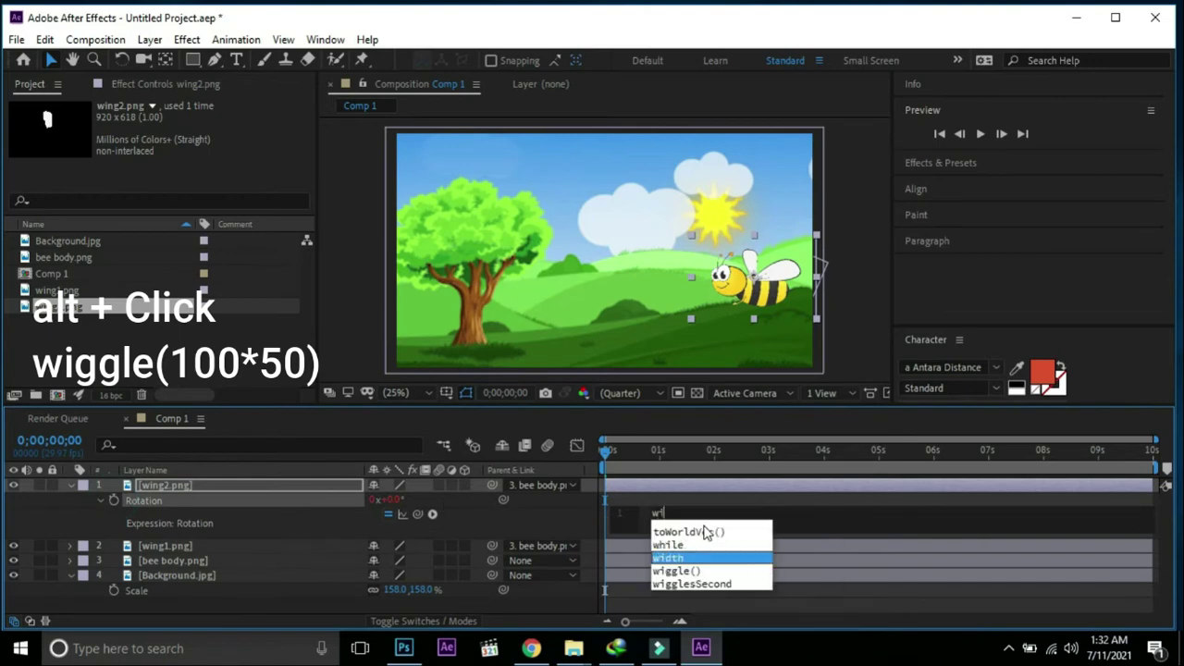
type("ggle")
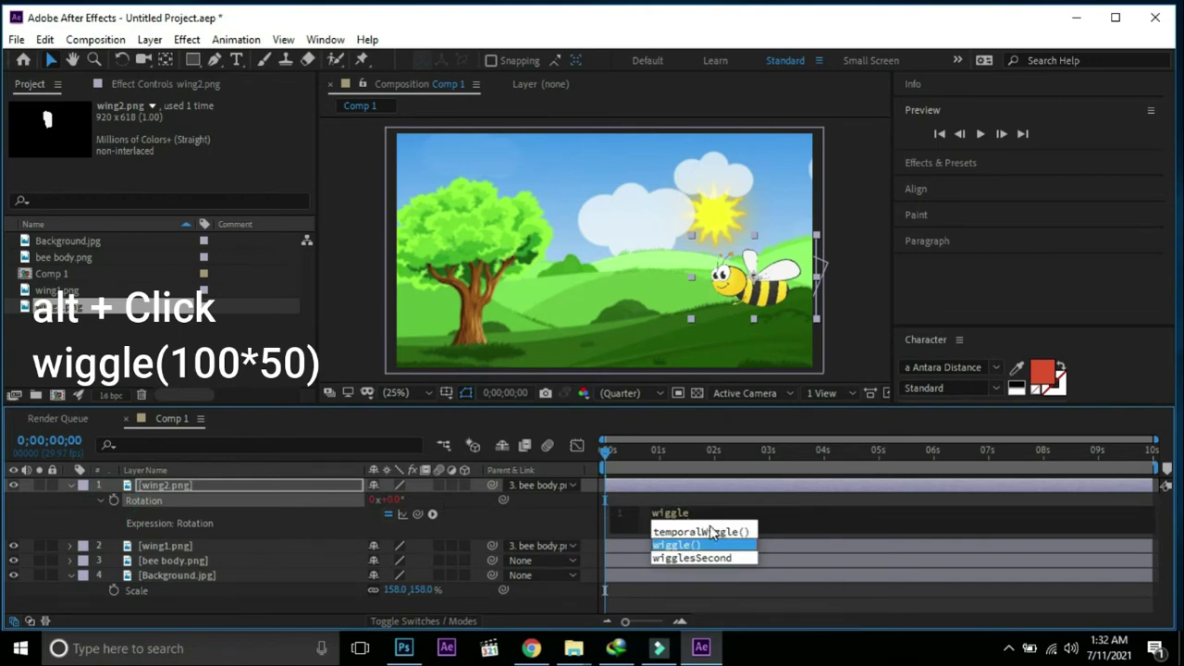
left_click(698, 546)
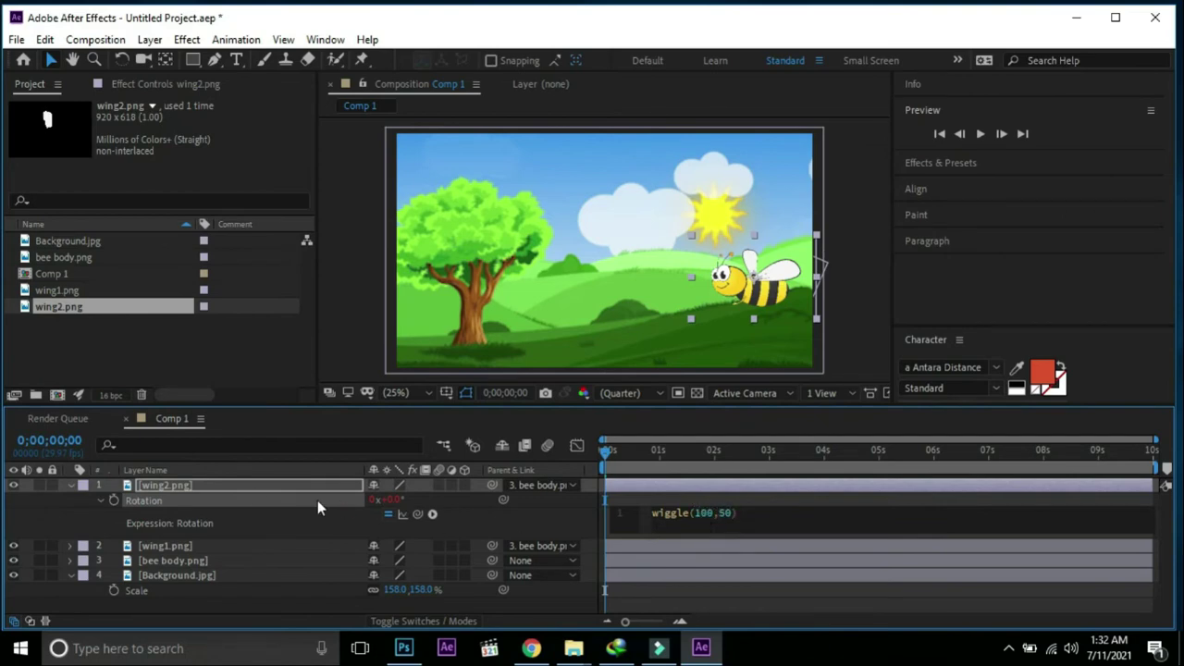
left_click(245, 485)
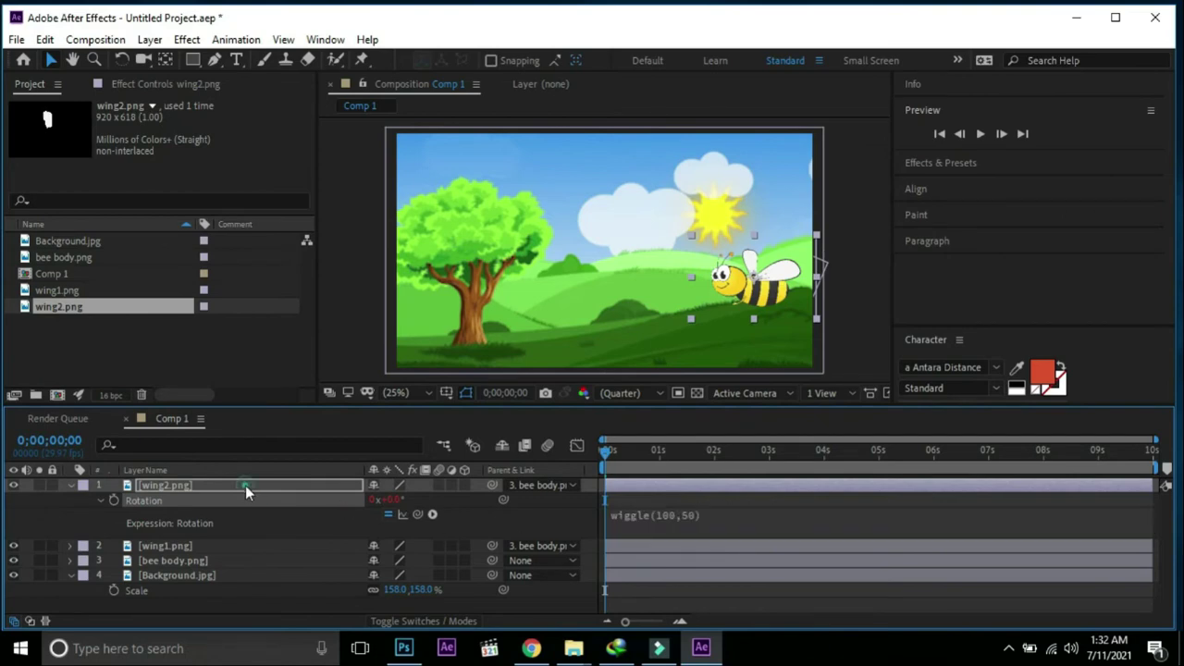
Preview the wiggling wings, then move the current time back near the start.
left_click(71, 485)
left_click(980, 134)
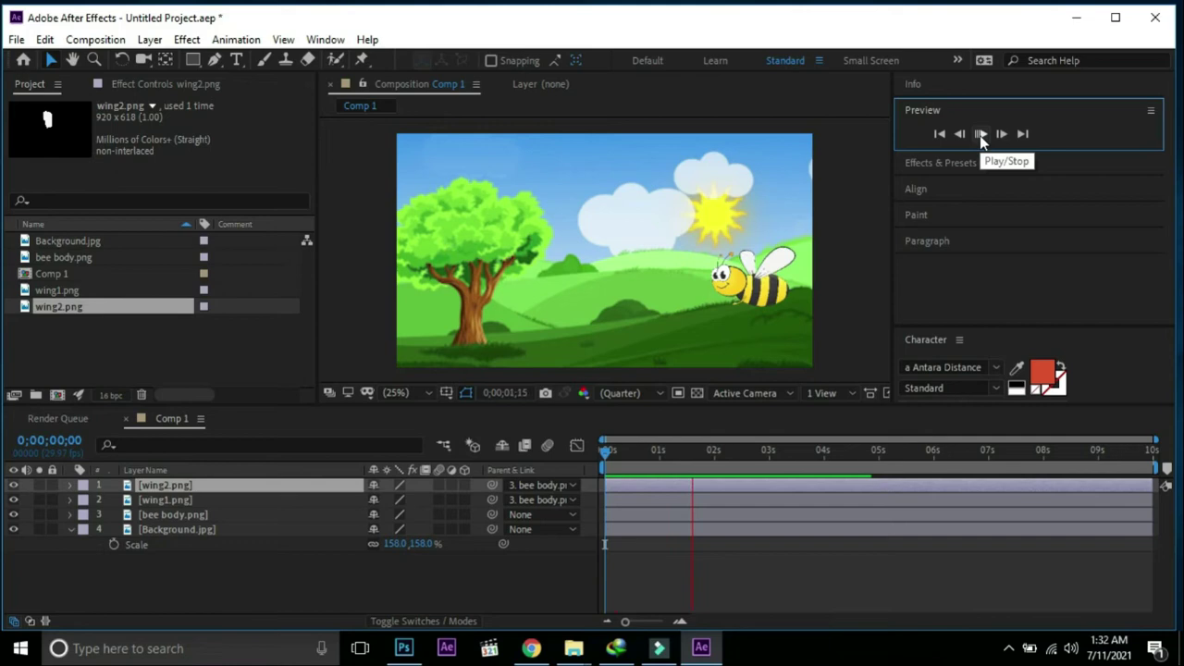
left_click(980, 135)
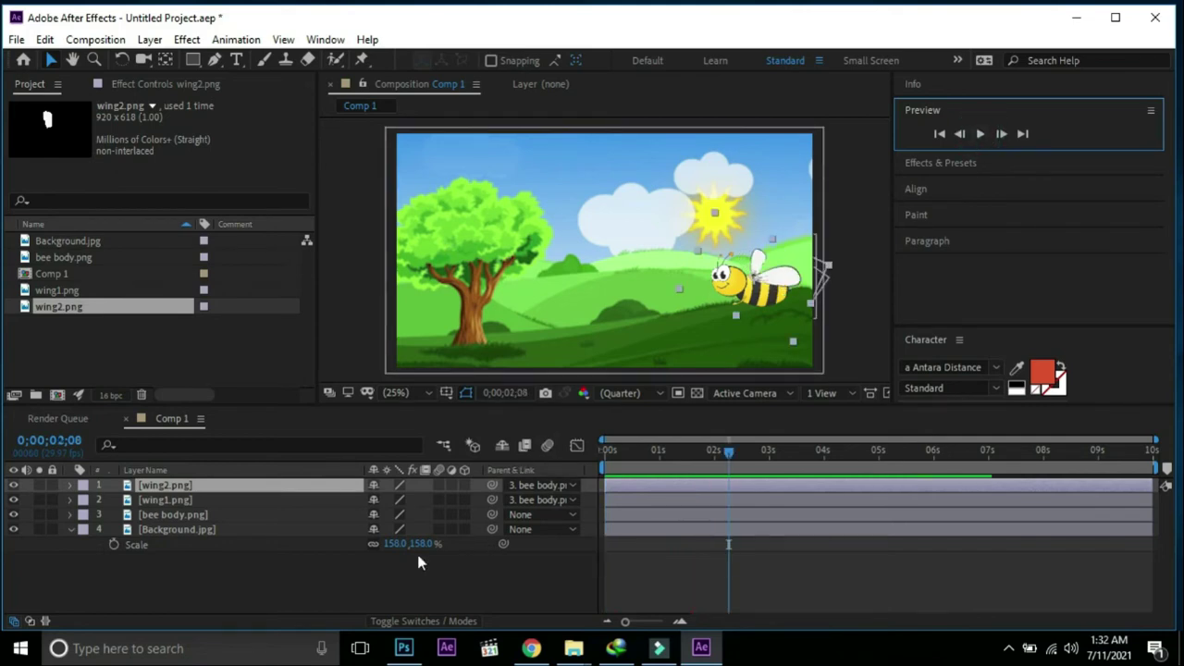
left_click(369, 574)
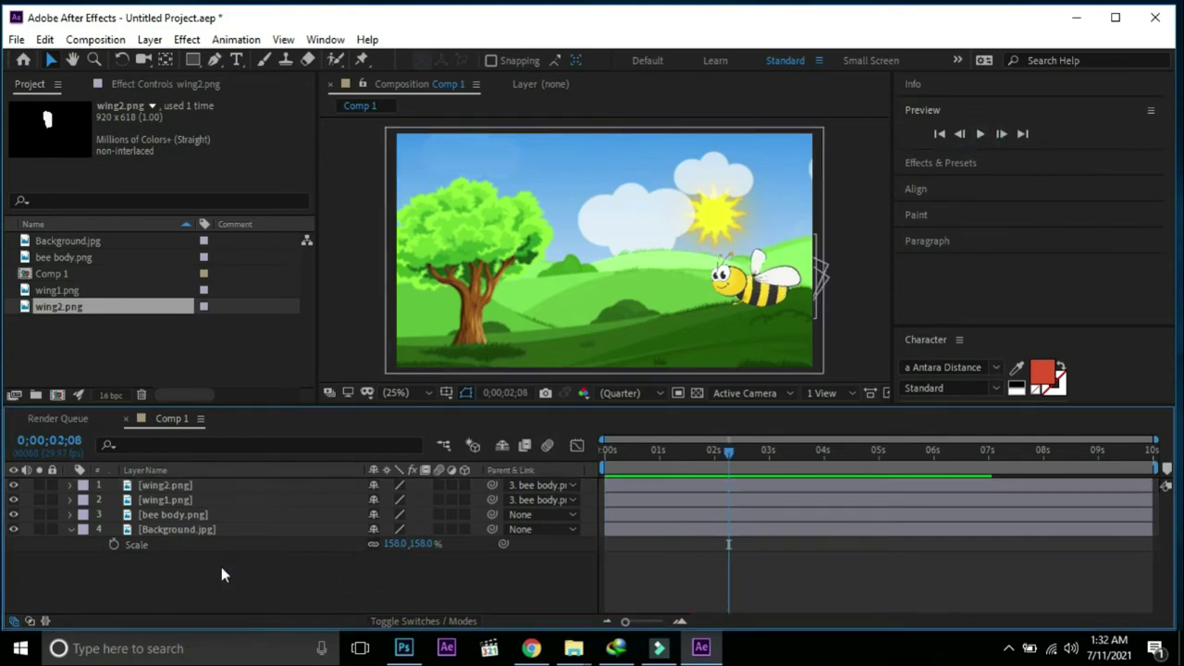
left_click_drag(729, 450, 613, 454)
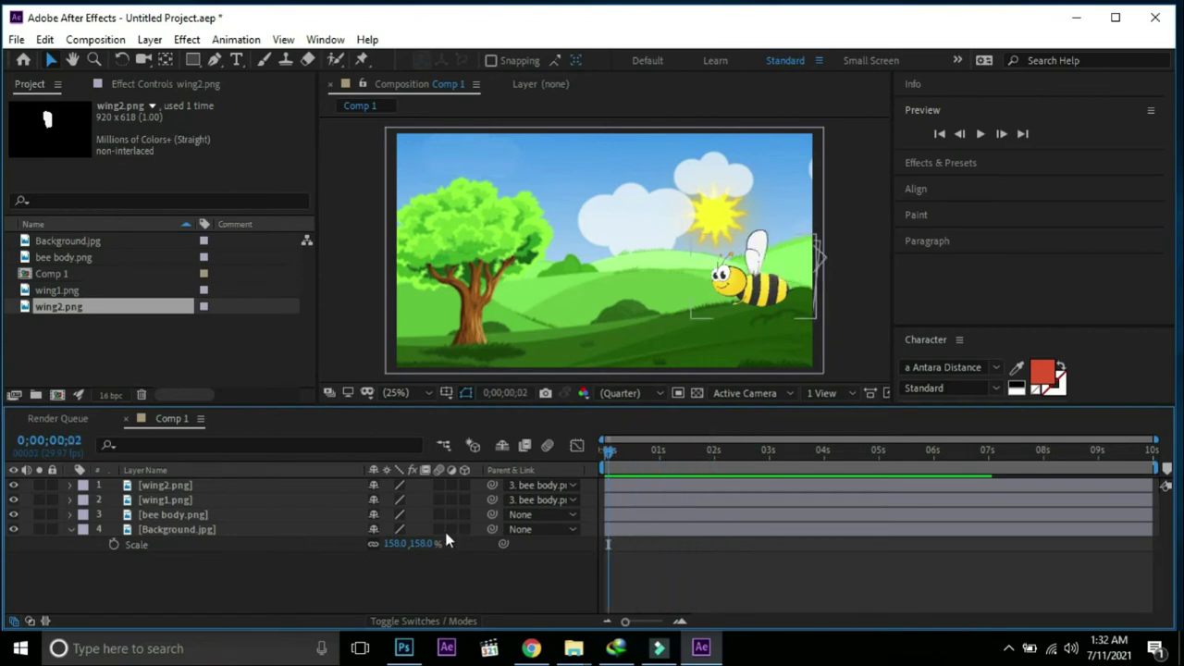
Enable motion blur on both wing layers and preview the blurred flapping from frame one.
left_click(439, 485)
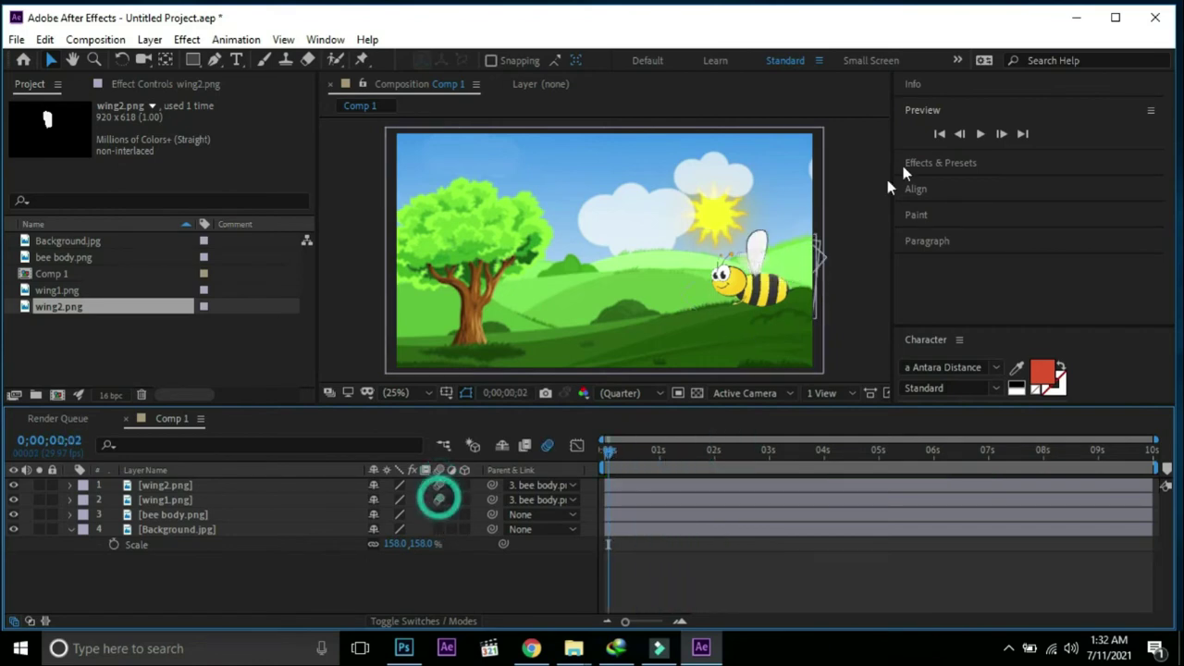
left_click(980, 134)
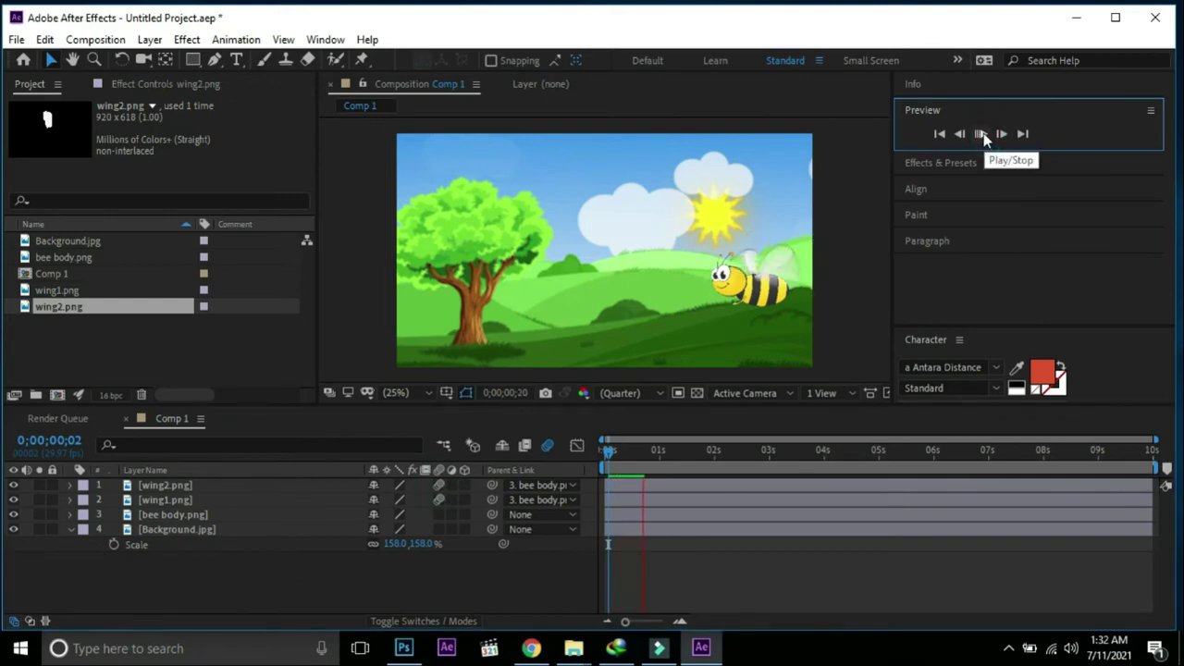
left_click(981, 135)
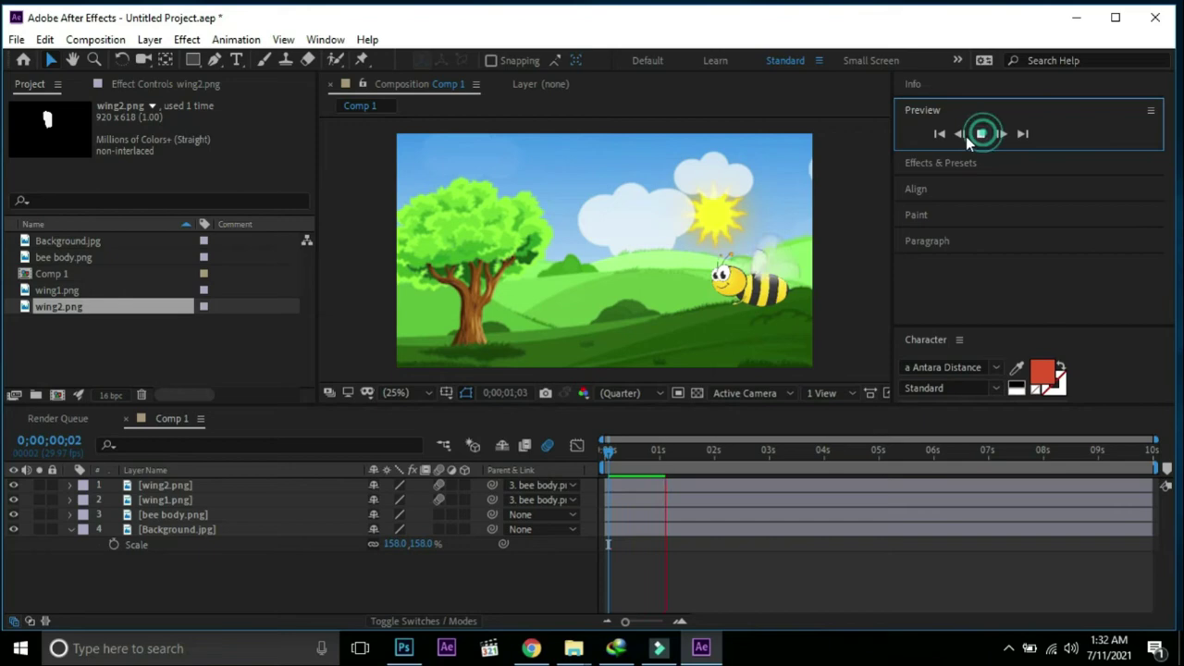
left_click(939, 134)
left_click(981, 134)
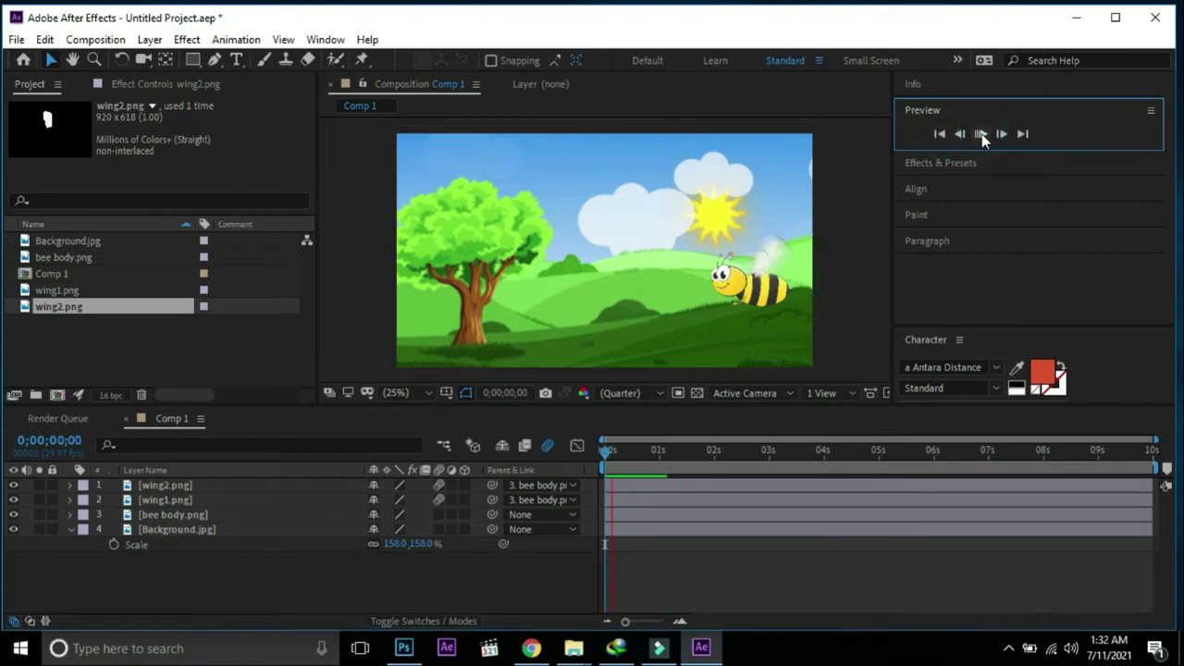
left_click(981, 134)
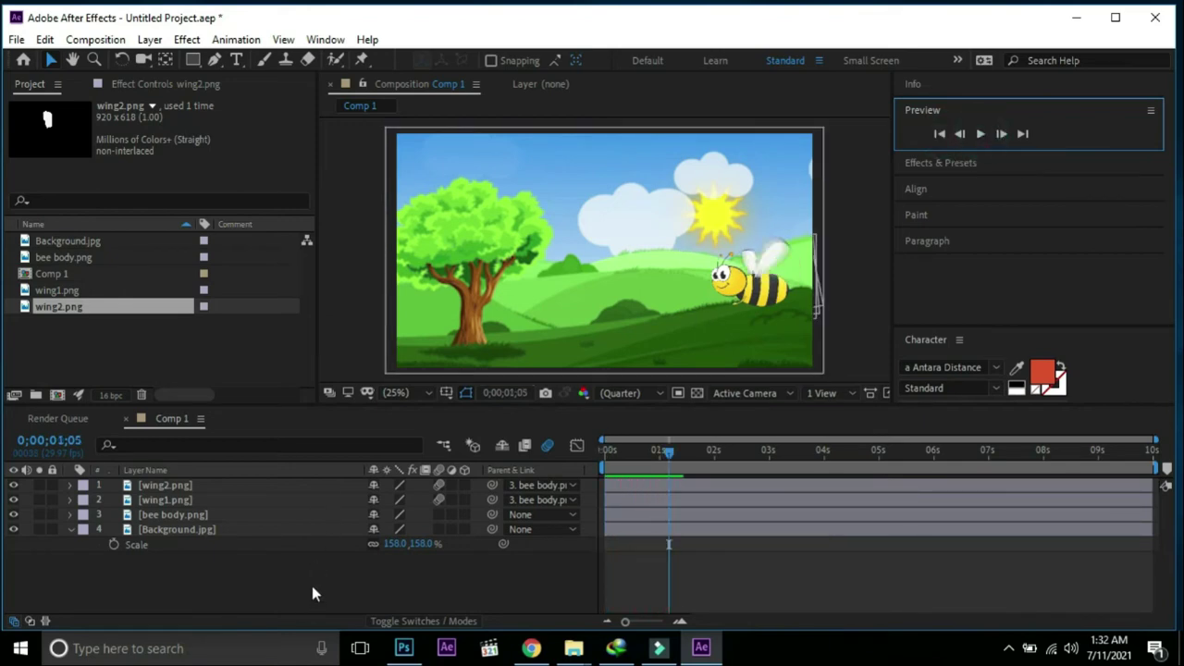
left_click(314, 579)
left_click(603, 454)
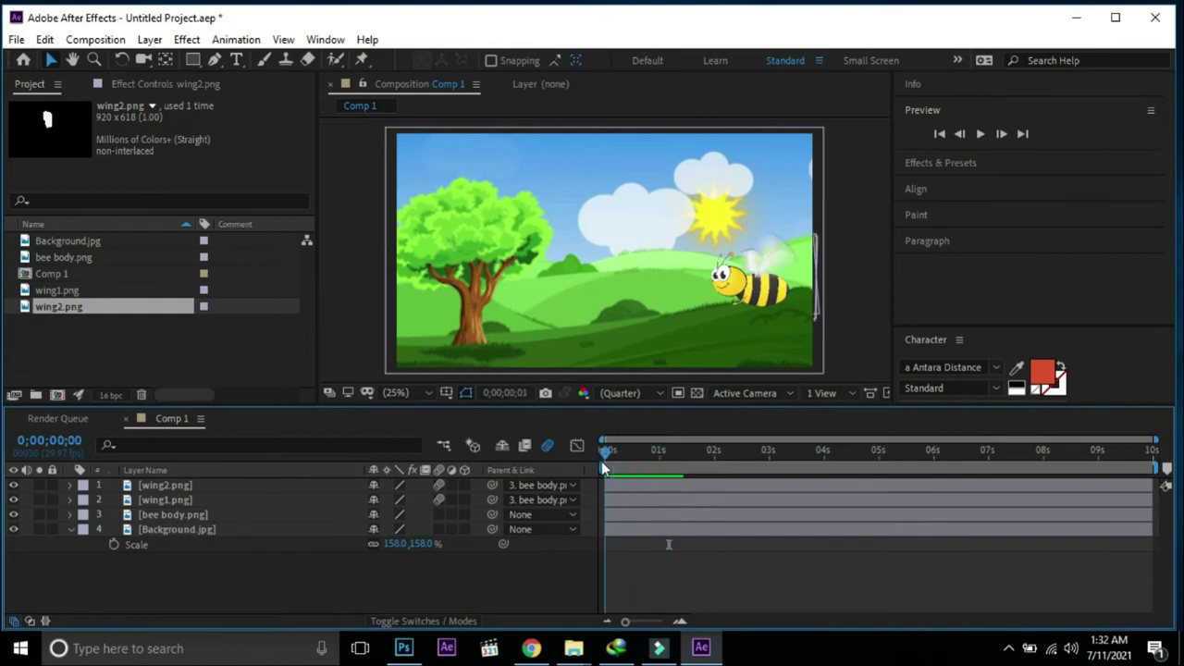
Key bee body's starting Position, then raise the bee into the sky at 2 seconds.
left_click(181, 514)
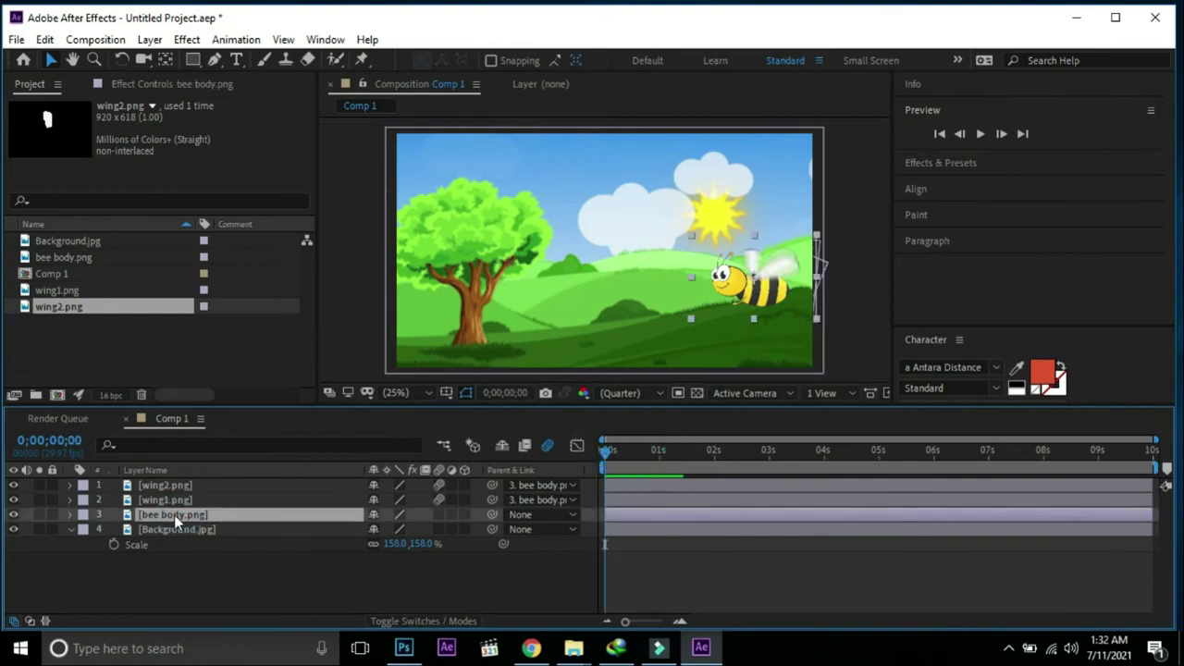
key("p")
left_click(114, 530)
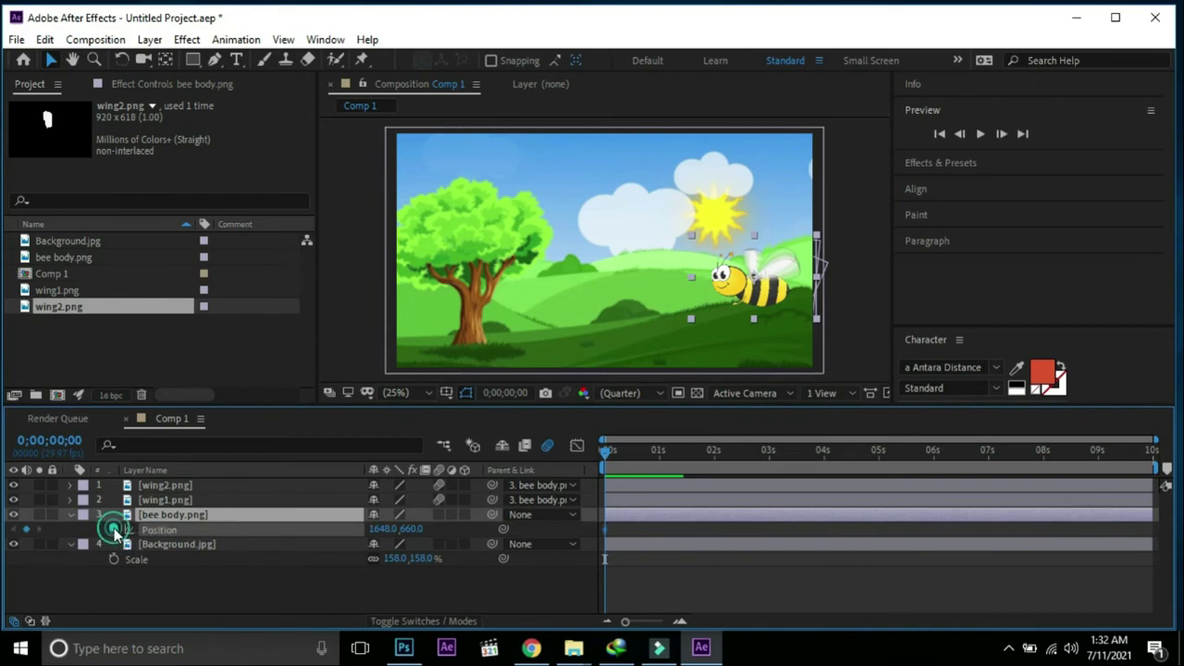
left_click_drag(603, 454, 713, 467)
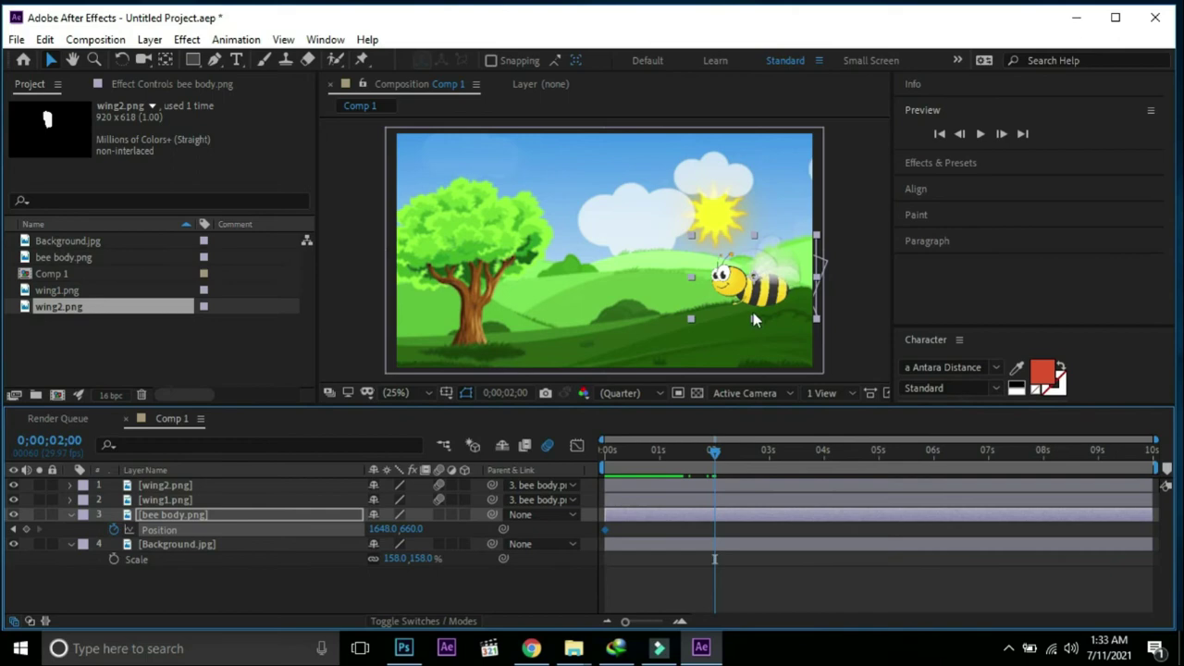
mouse_move(749, 296)
left_mouse_down()
mouse_move(596, 198)
mouse_move(588, 211)
left_mouse_up()
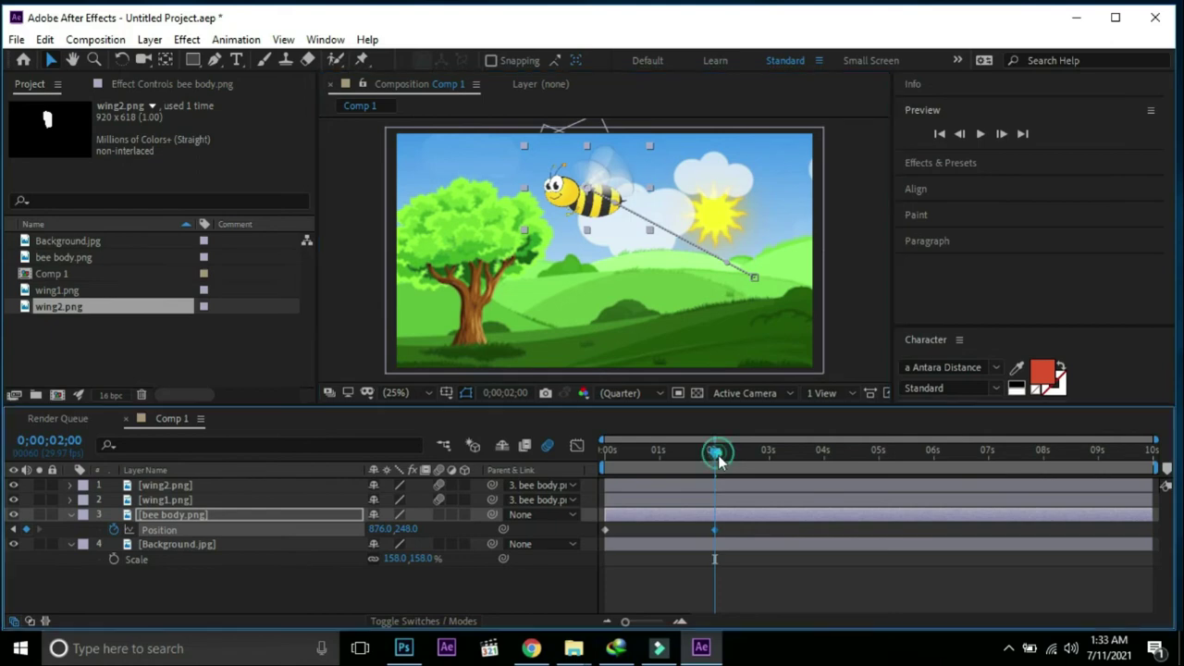
At 5 seconds move the bee past the left edge and end the work area there.
left_click_drag(718, 453, 882, 473)
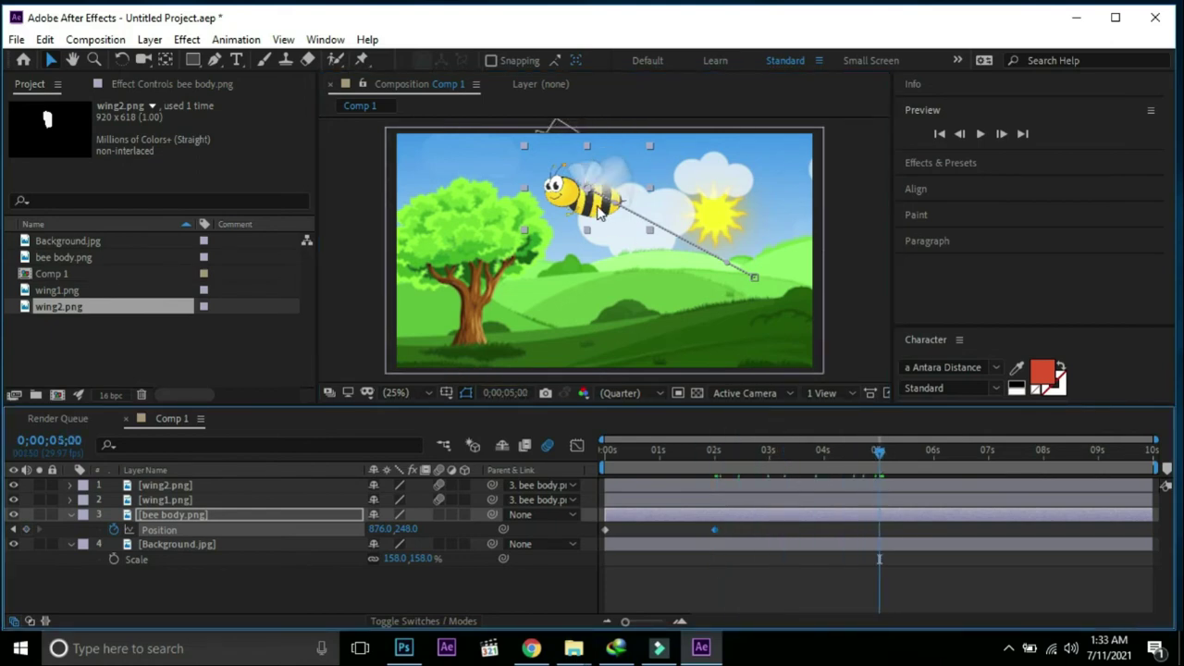
left_click_drag(592, 215, 358, 303)
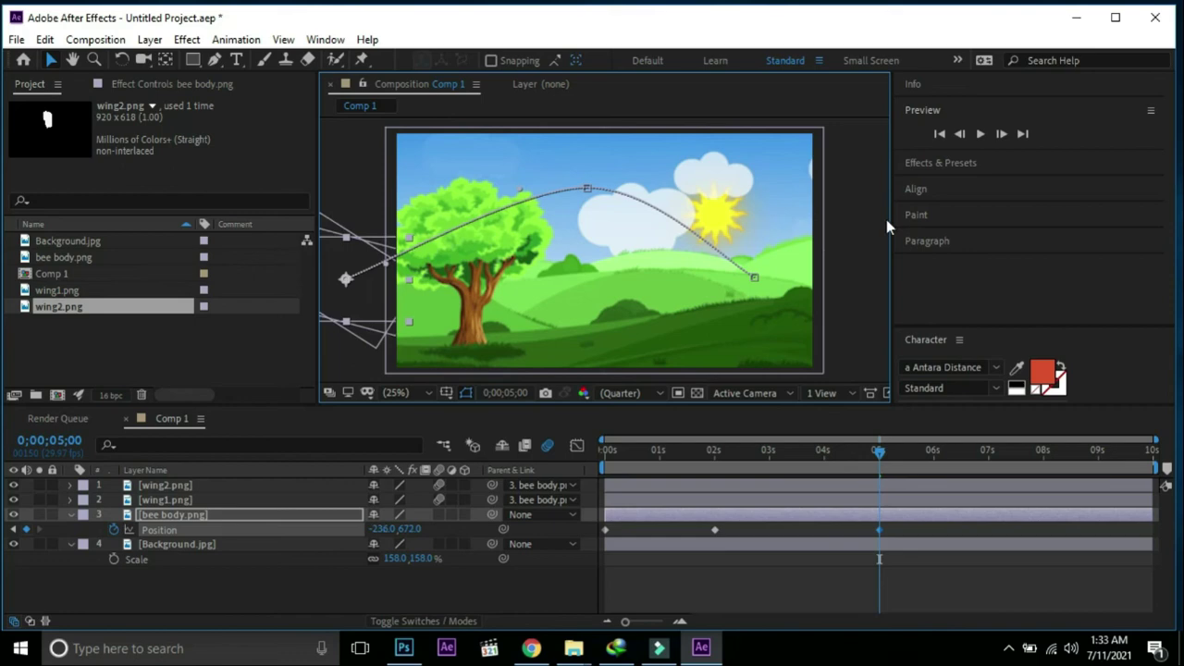
left_click_drag(1148, 472, 894, 470)
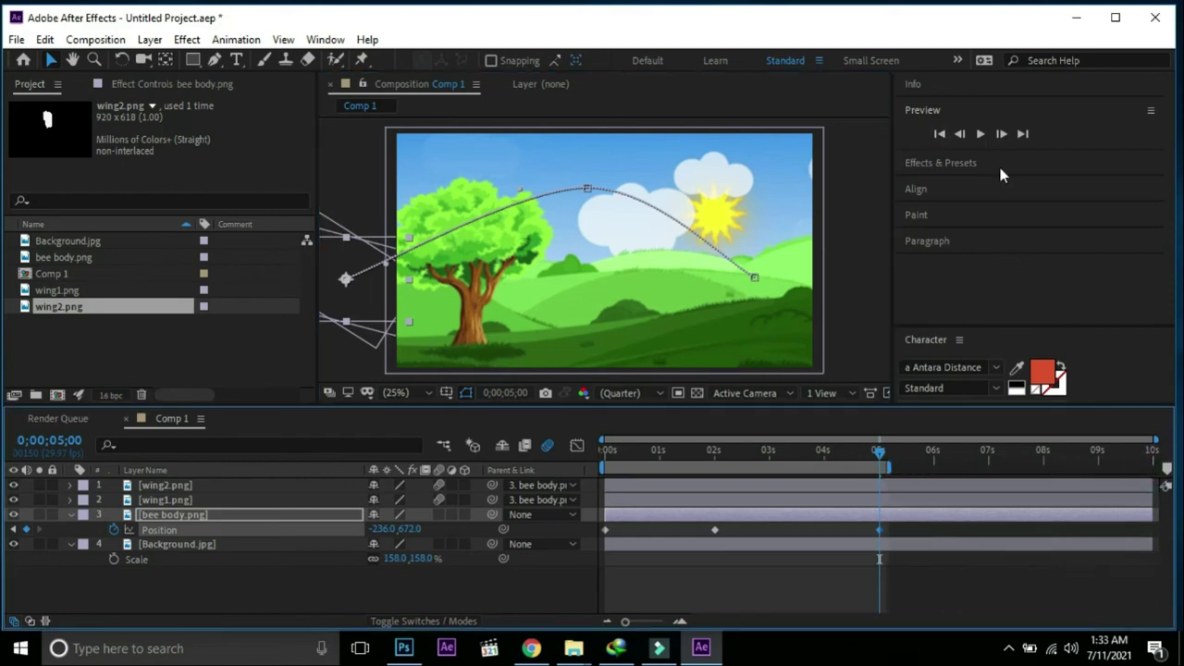
Rewind Comp 1 and preview the bee flying across the sky, then replay it.
left_click(940, 134)
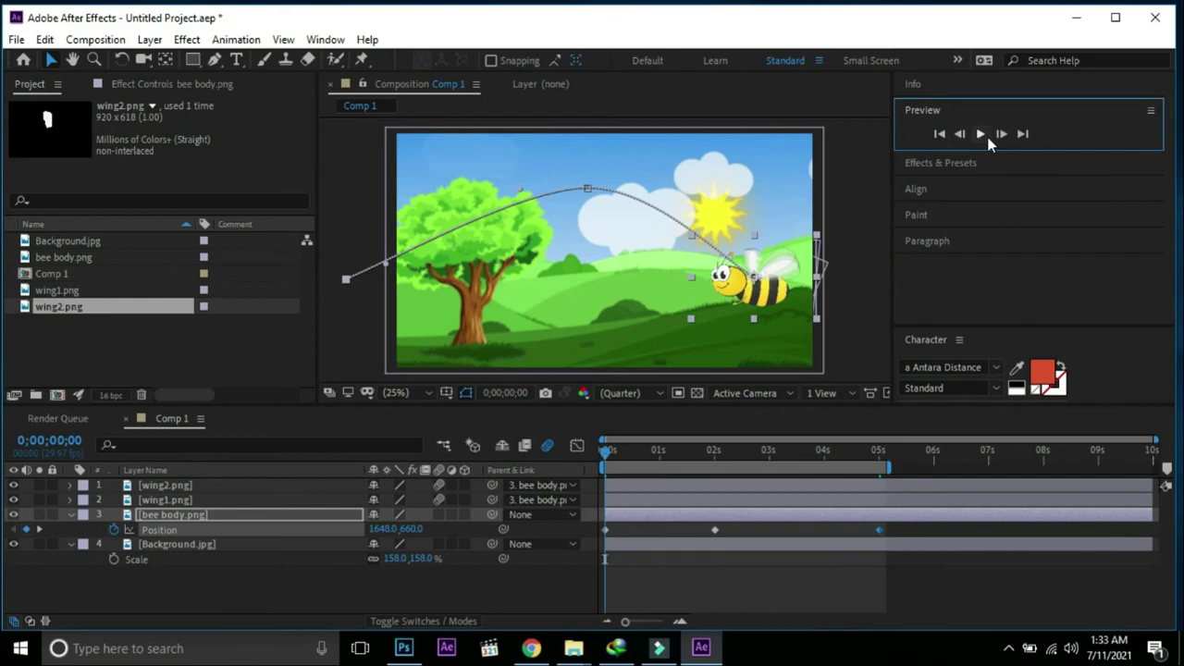
left_click(982, 134)
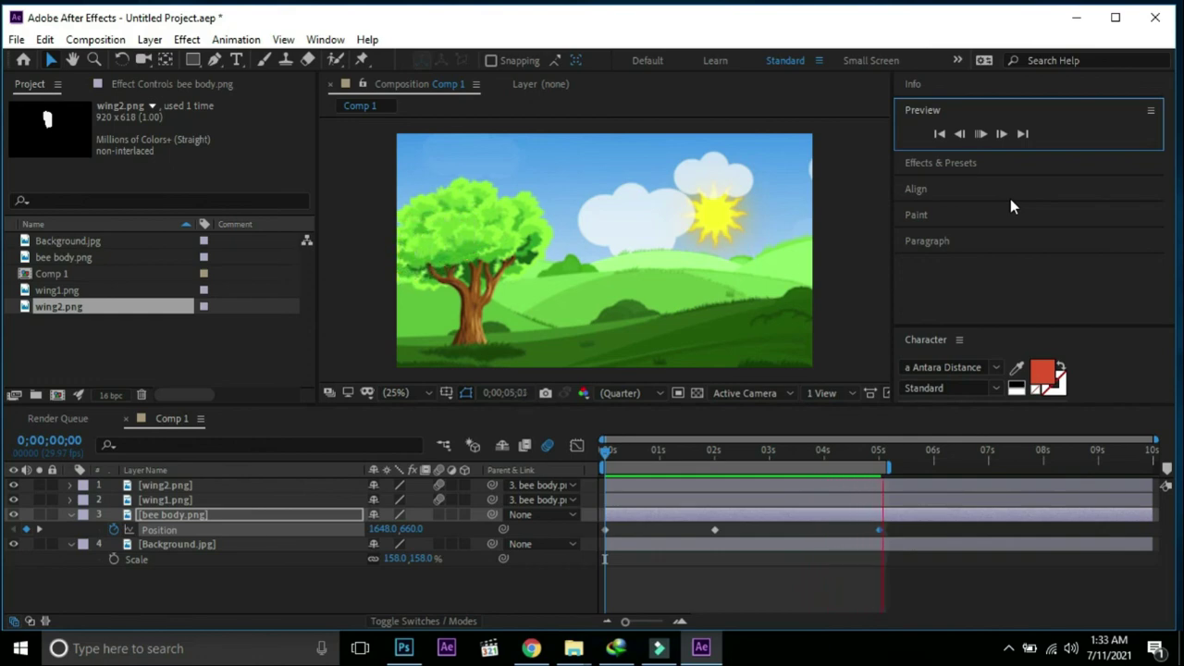
key("space")
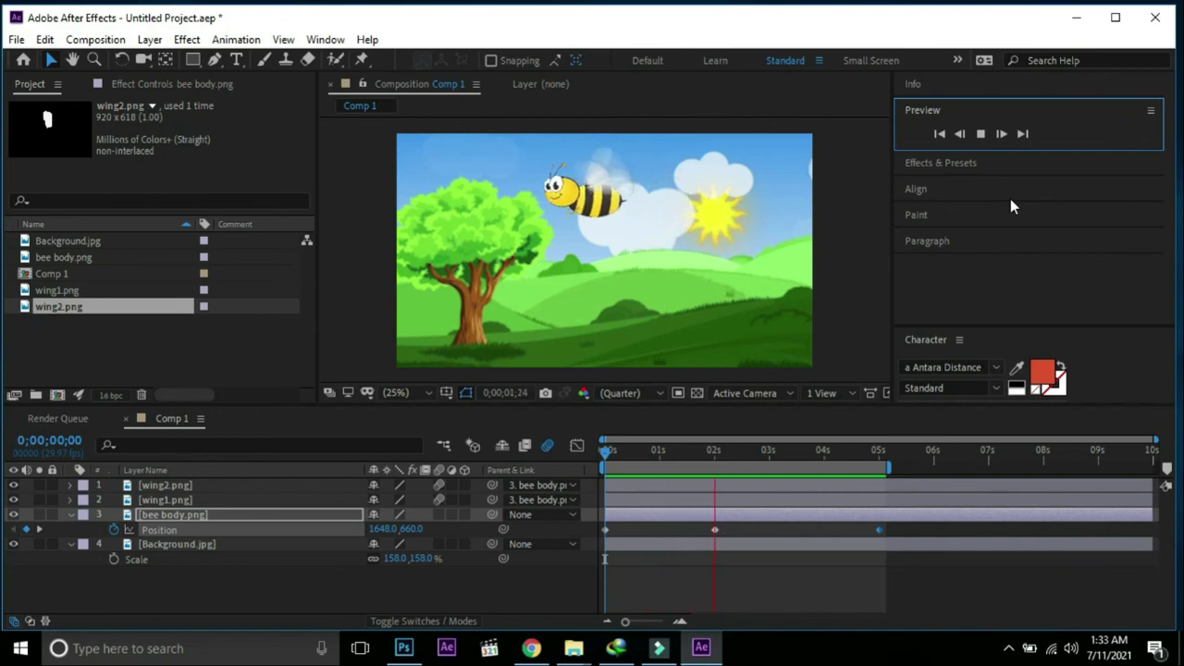